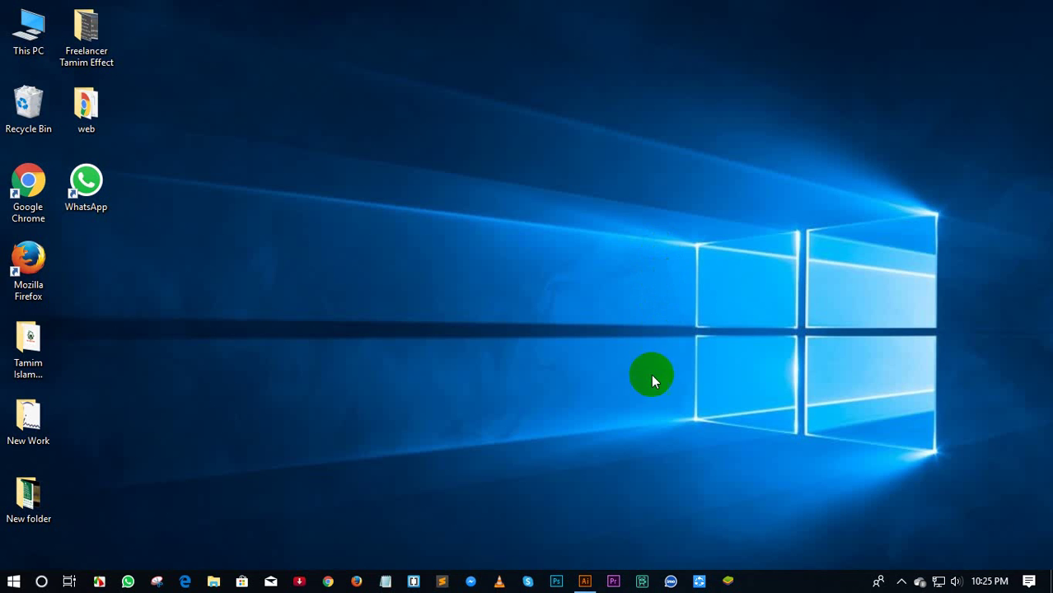
Step: Bring up the empty Untitled-1 artboard and peek at the Eraser/Scissors/Knife flyout
{"action": "left_click", "coordinate": [585, 581]}
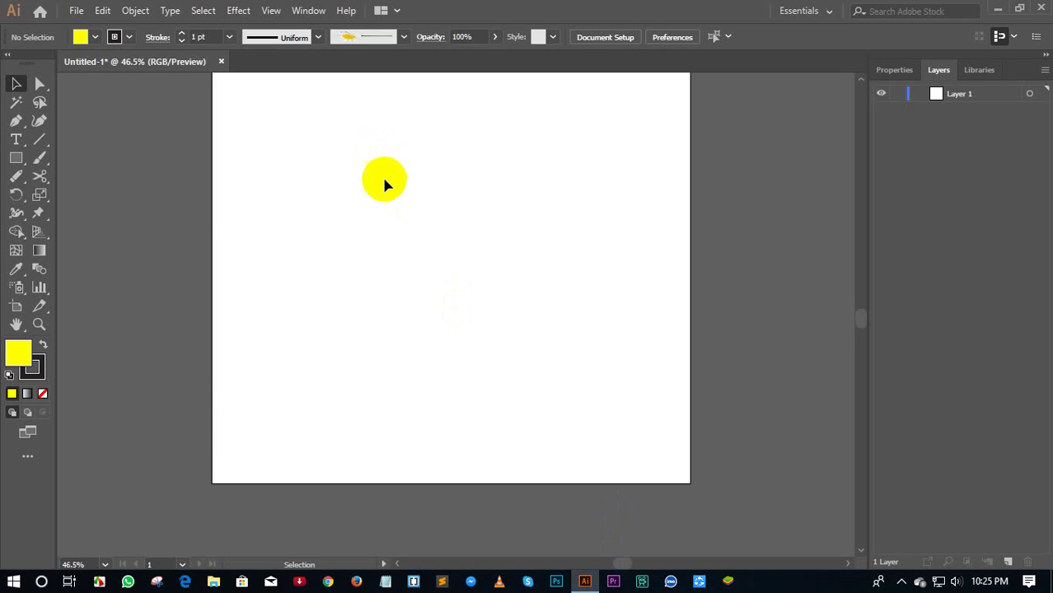
{"action": "scroll", "coordinate": [390, 186], "scroll_direction": "up", "scroll_amount": 3}
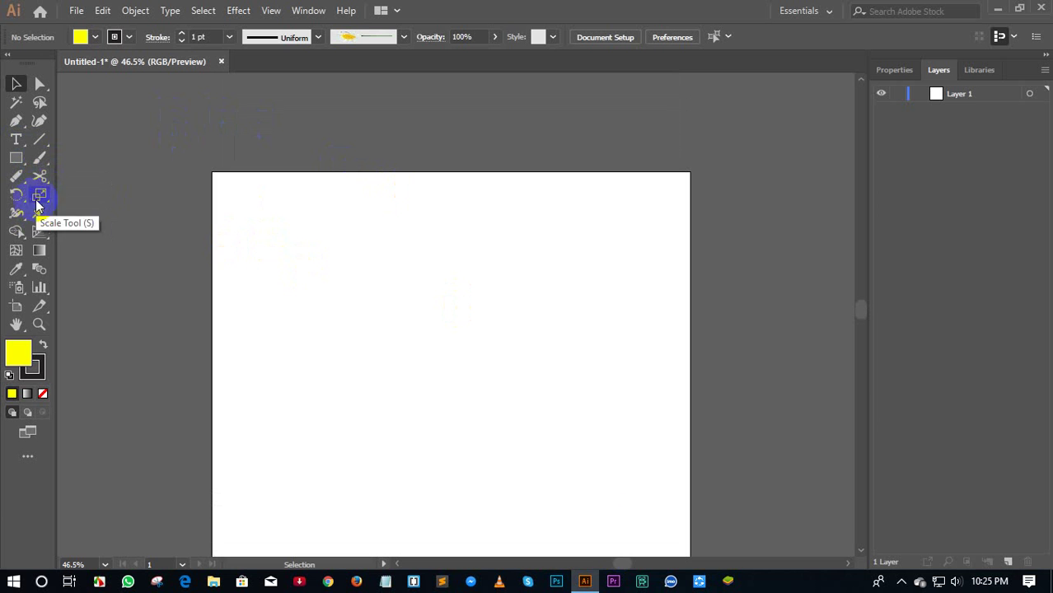
{"action": "left_click_drag", "start_coordinate": [40, 176], "coordinate": [83, 182]}
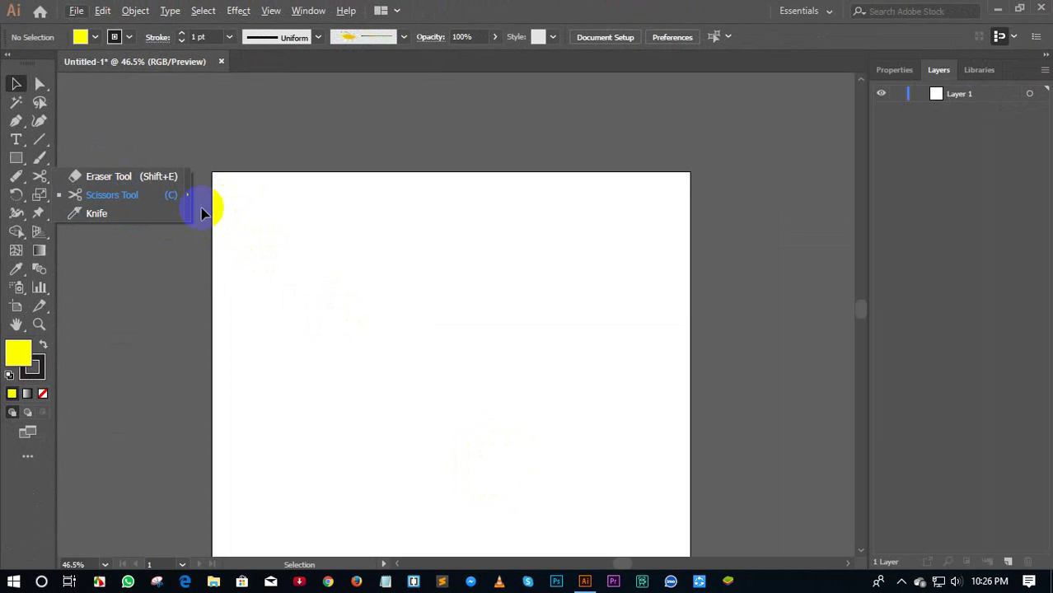
Step: Draw a rectangle on the artboard and raise its stroke weight to 12 pt
{"action": "left_click", "coordinate": [16, 157]}
{"action": "left_click_drag", "start_coordinate": [263, 215], "coordinate": [572, 425]}
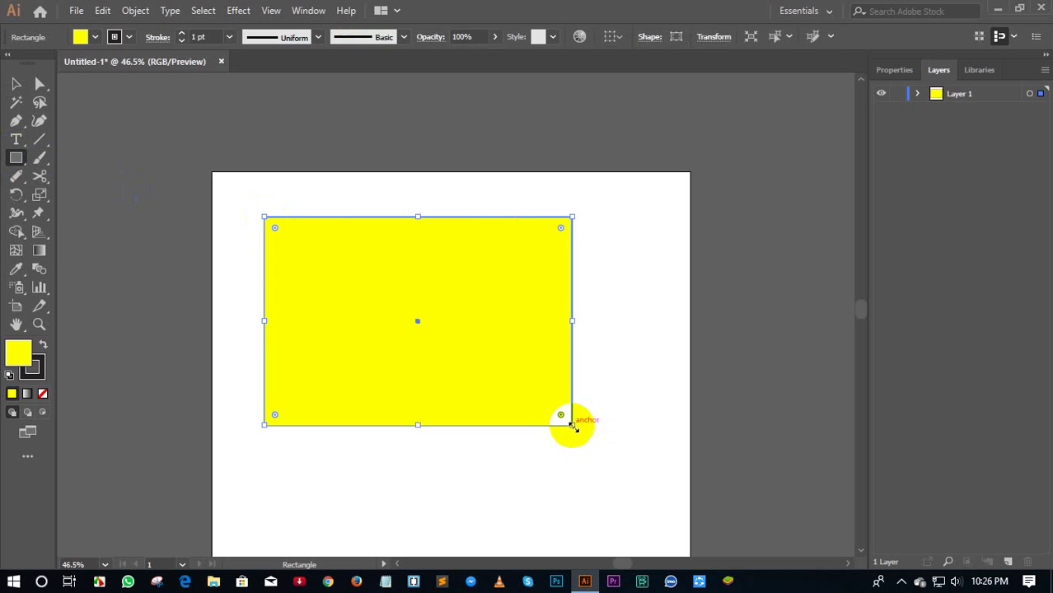
{"action": "left_click", "coordinate": [129, 37]}
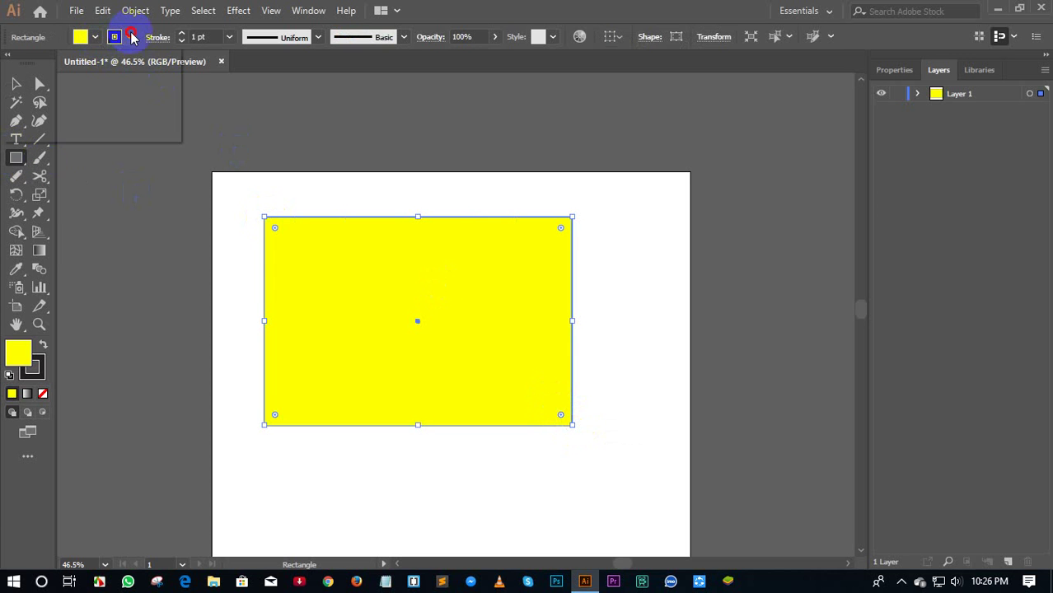
{"action": "left_click", "coordinate": [183, 35]}
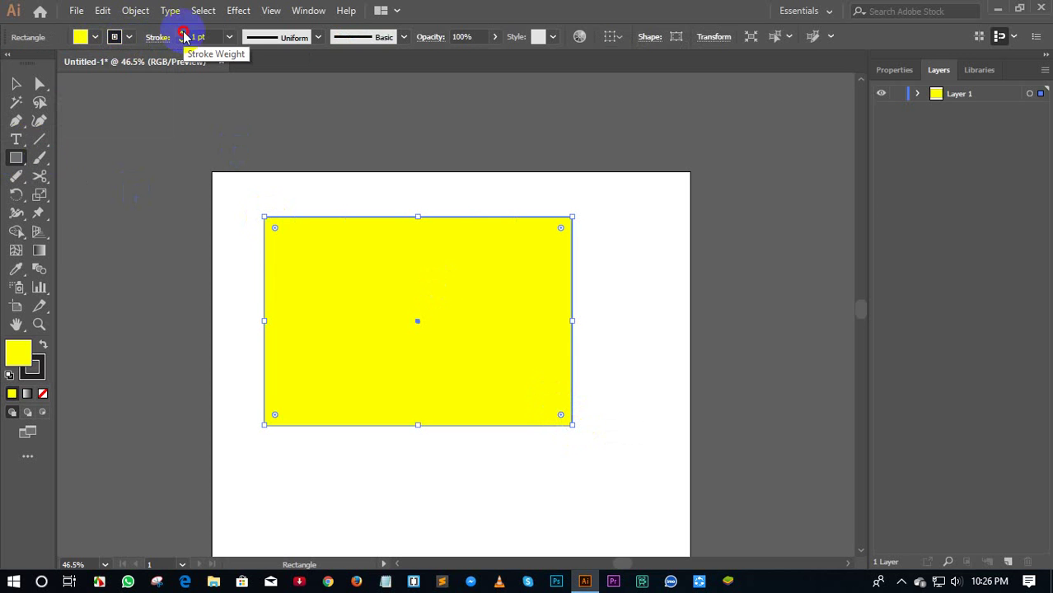
{"action": "left_click", "coordinate": [182, 34]}
{"action": "left_click", "coordinate": [182, 34]}
{"action": "left_click", "coordinate": [182, 34]}
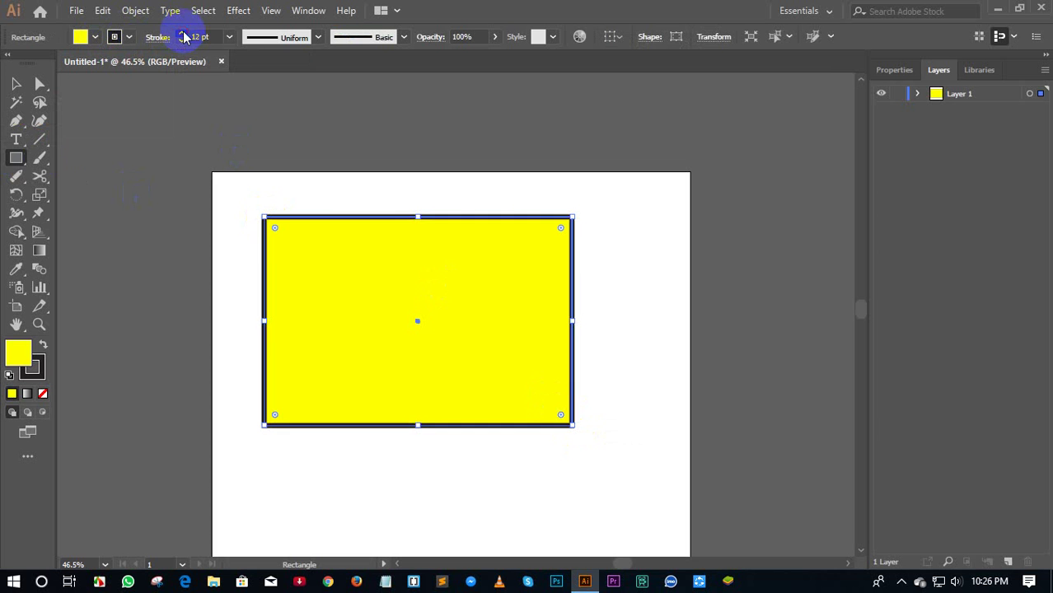
{"action": "left_click", "coordinate": [182, 34]}
Step: Give the rectangle a magenta stroke and a green fill
{"action": "left_click", "coordinate": [113, 37]}
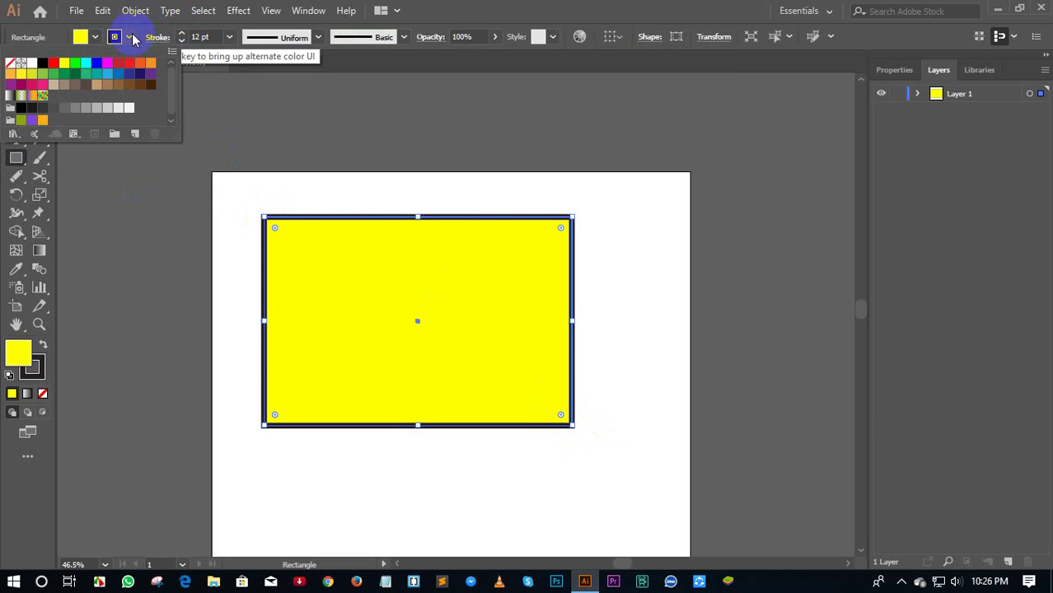
{"action": "left_click", "coordinate": [111, 65]}
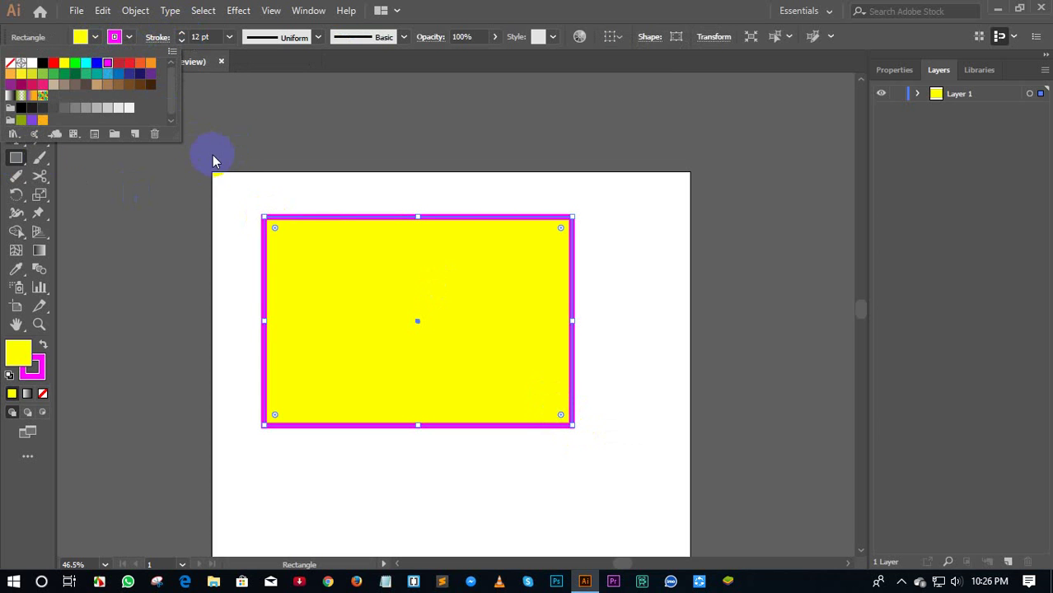
{"action": "left_click", "coordinate": [216, 165]}
{"action": "left_click", "coordinate": [96, 37]}
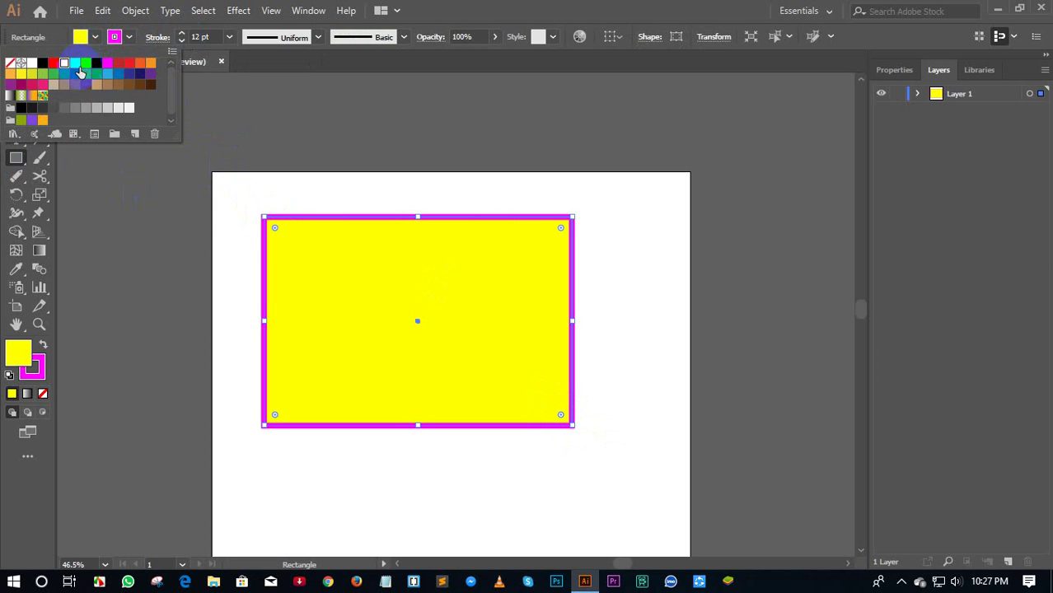
{"action": "left_click", "coordinate": [75, 63]}
{"action": "left_click", "coordinate": [218, 214]}
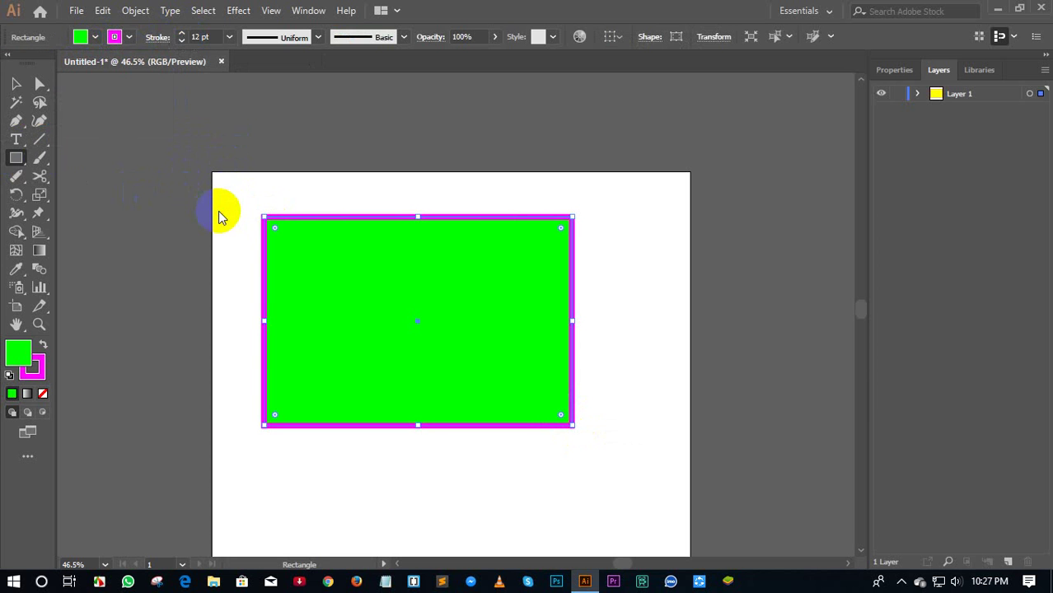
{"action": "left_click", "coordinate": [15, 83]}
Step: Erase a curved channel across the green rectangle, splitting it in two
{"action": "left_click", "coordinate": [48, 177]}
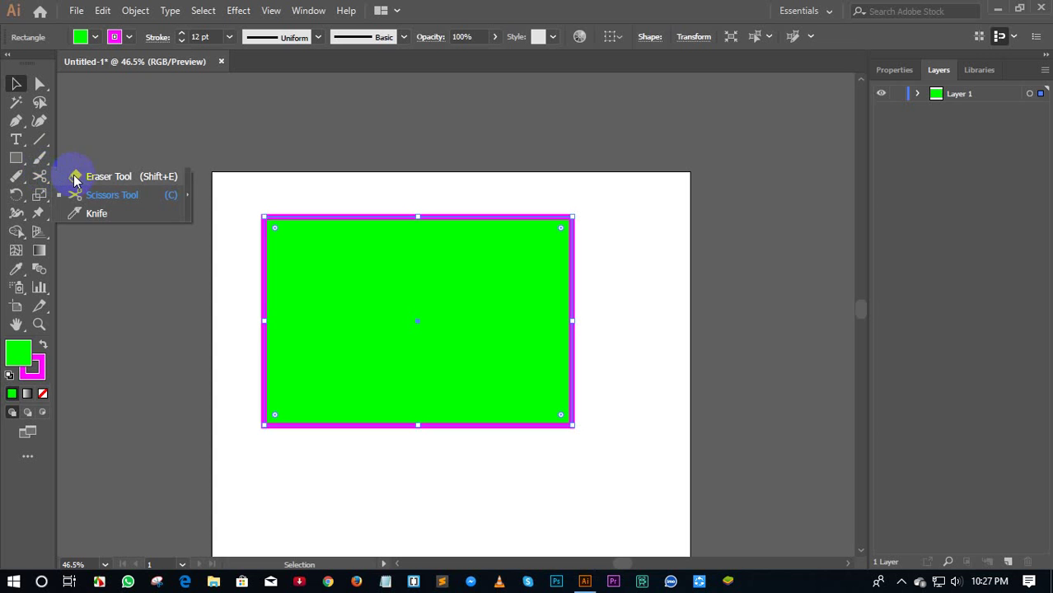
{"action": "left_click", "coordinate": [76, 178]}
{"action": "left_click_drag", "start_coordinate": [265, 215], "coordinate": [291, 214]}
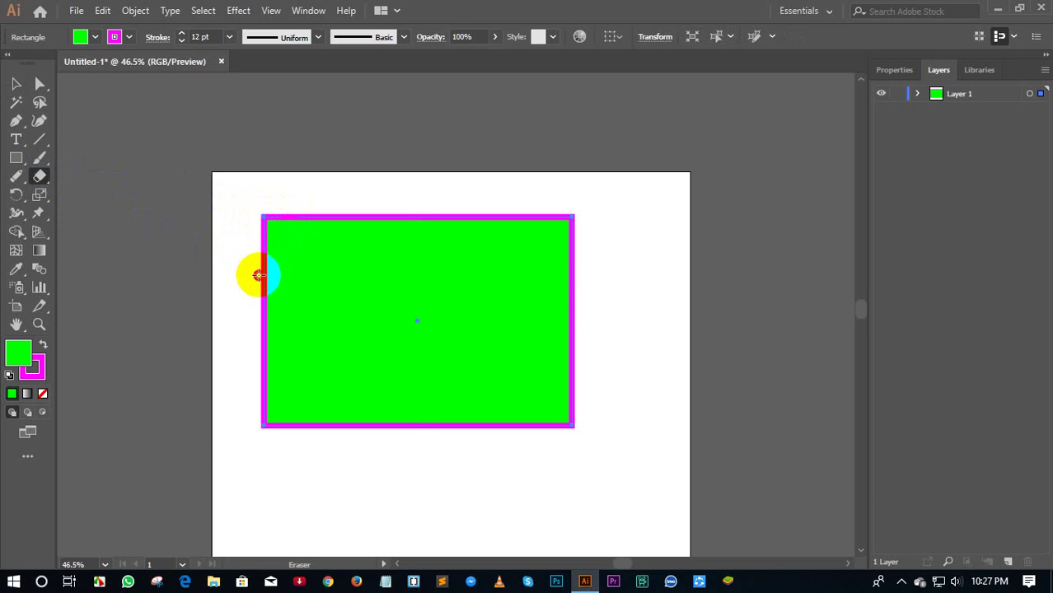
{"action": "left_click_drag", "start_coordinate": [265, 274], "coordinate": [635, 294]}
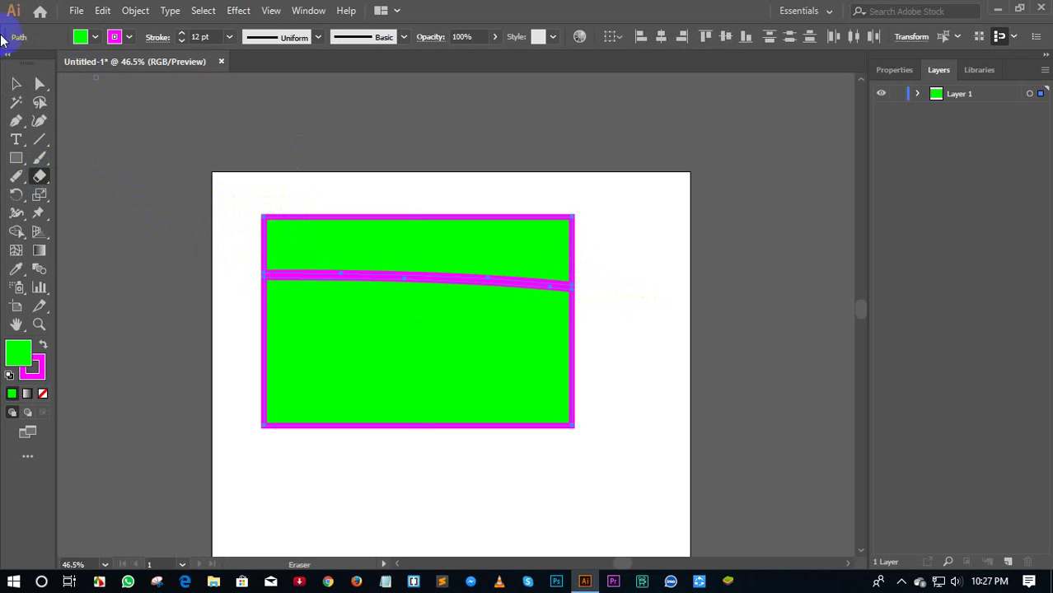
{"action": "left_click", "coordinate": [14, 83]}
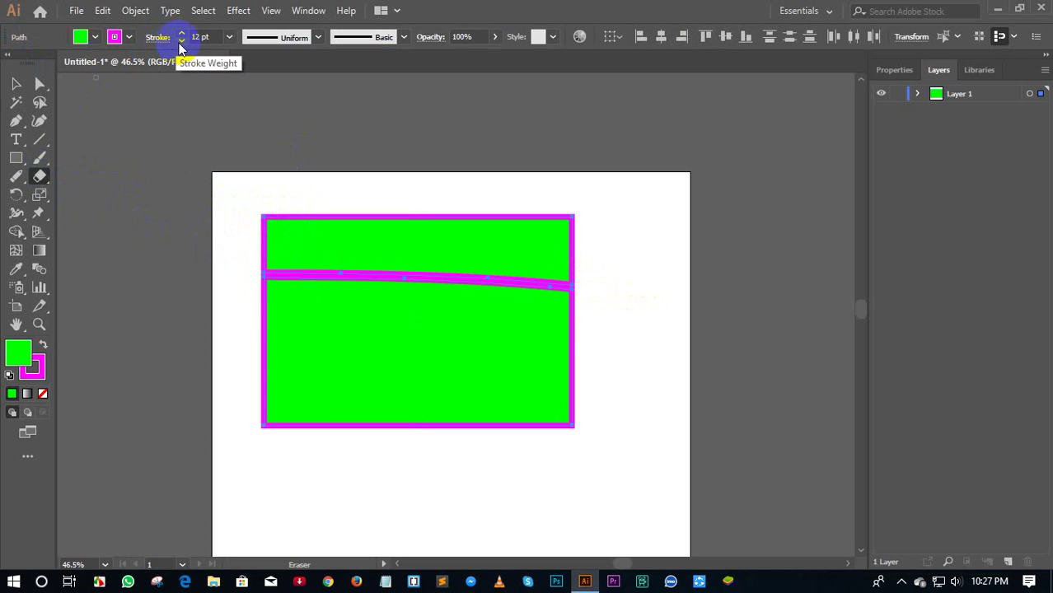
Step: Thin the magenta stroke to 0.25 pt and deselect the green shapes
{"action": "left_click", "coordinate": [180, 42]}
{"action": "left_click", "coordinate": [181, 42]}
{"action": "left_click", "coordinate": [180, 42]}
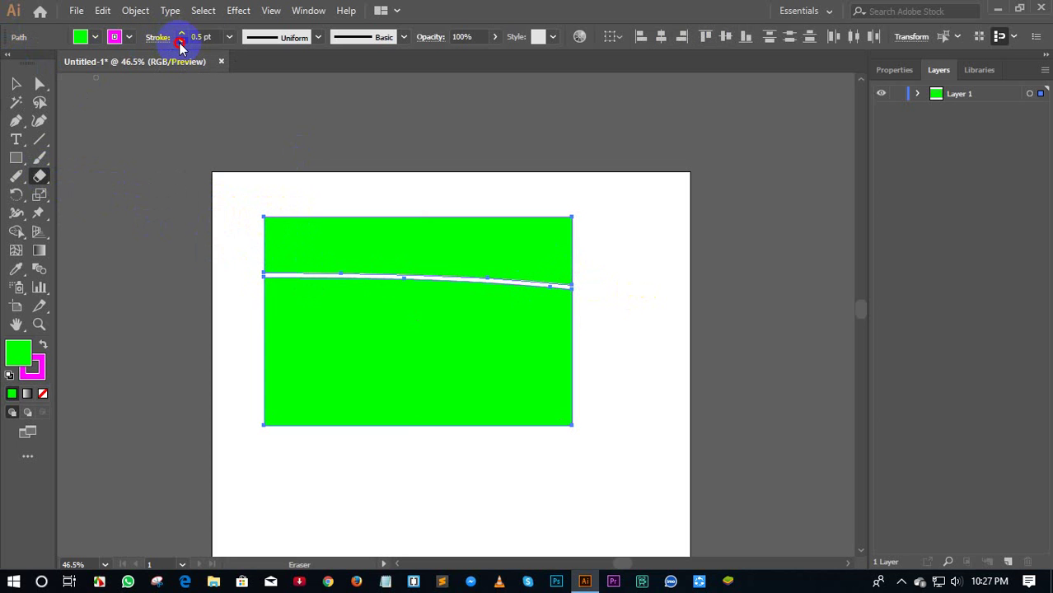
{"action": "left_click", "coordinate": [181, 42]}
{"action": "left_click", "coordinate": [18, 87]}
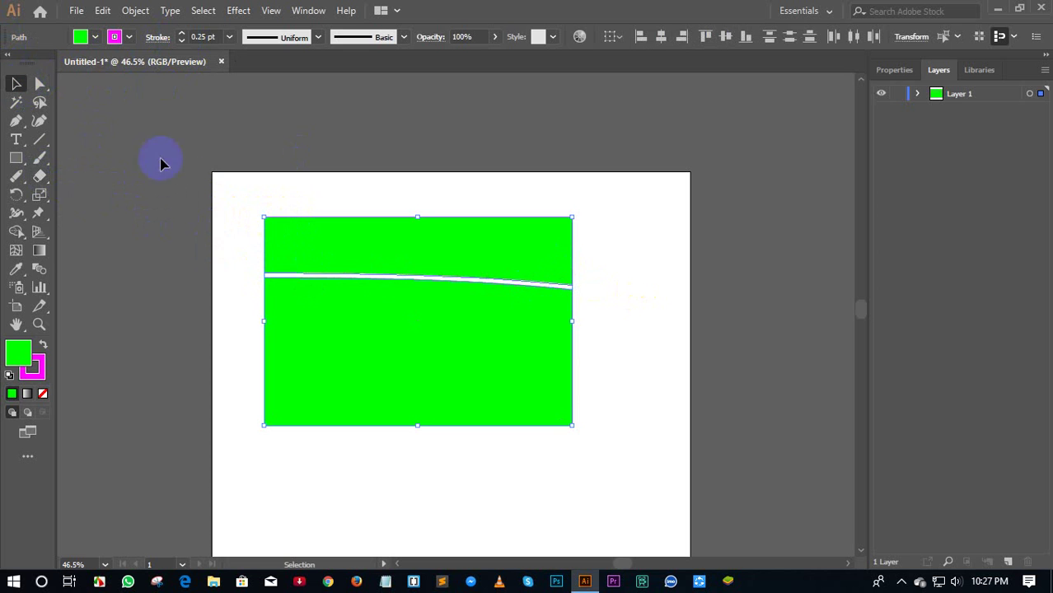
{"action": "left_click", "coordinate": [243, 196]}
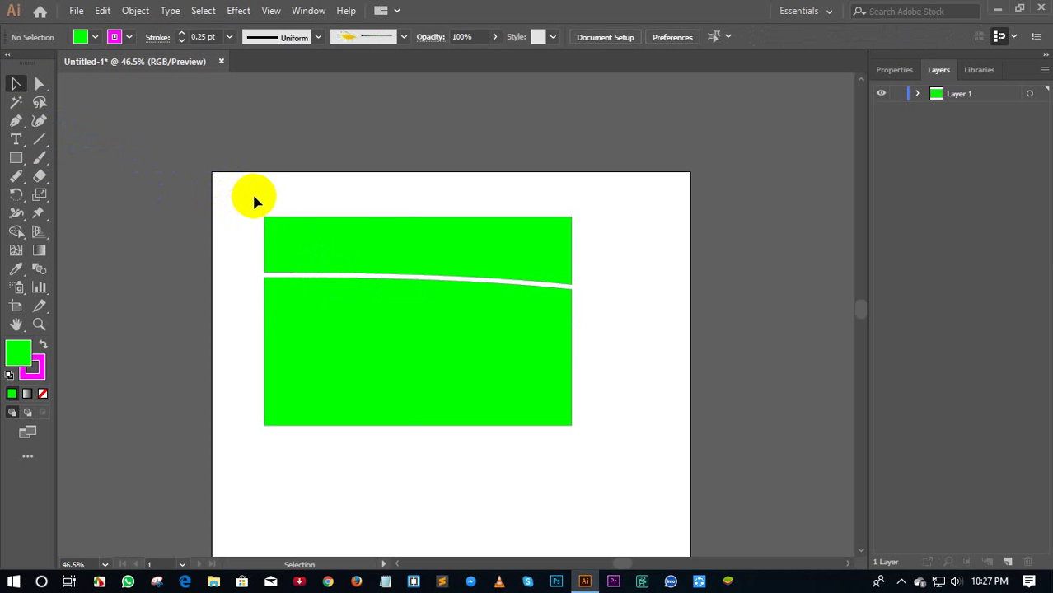
Step: Drag the upper green piece up and slightly right, away from the lower piece
{"action": "left_click", "coordinate": [282, 228]}
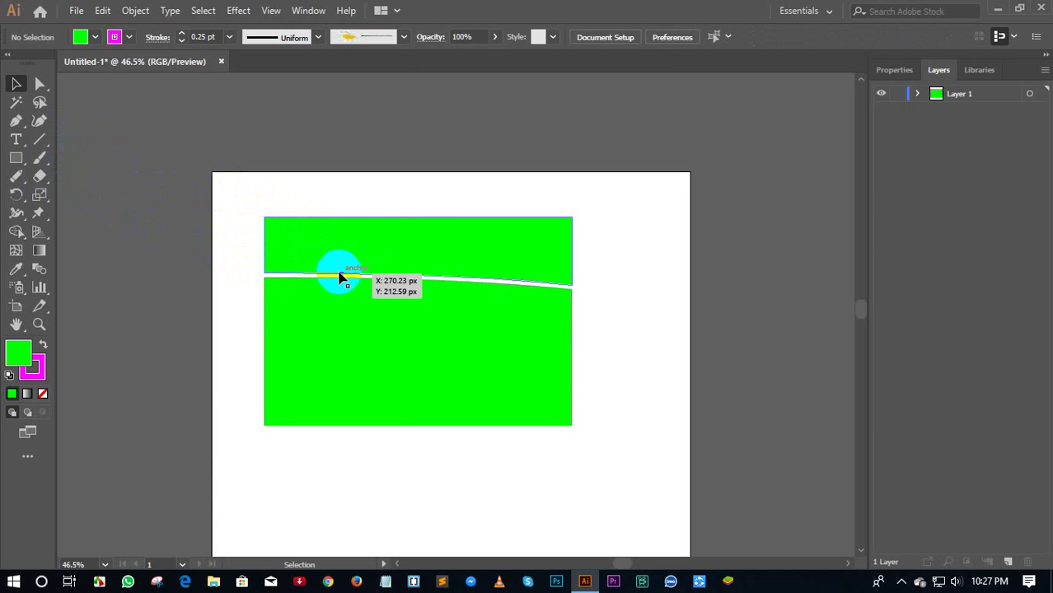
{"action": "left_click_drag", "start_coordinate": [339, 278], "coordinate": [353, 256]}
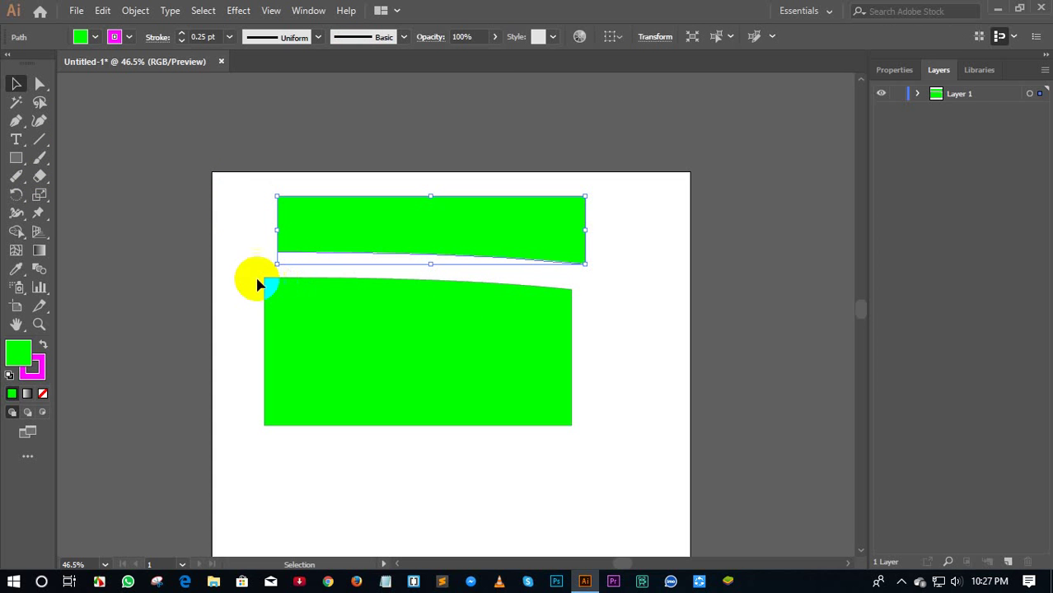
{"action": "mouse_move", "coordinate": [43, 182]}
{"action": "left_mouse_down"}
{"action": "mouse_move", "coordinate": [113, 203]}
{"action": "mouse_move", "coordinate": [105, 213]}
{"action": "left_mouse_up"}
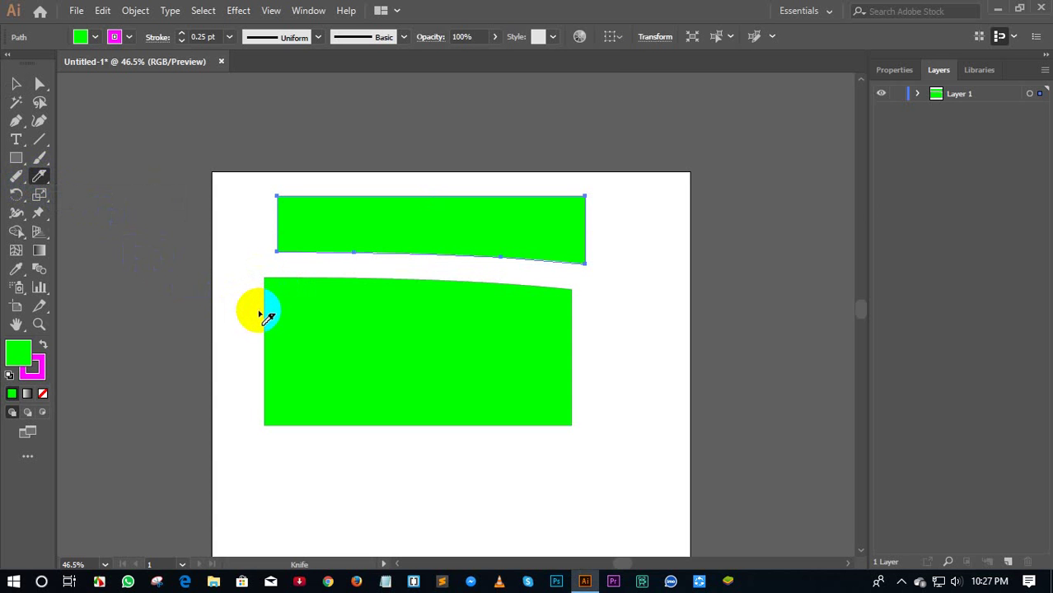
Step: Knife-slice the upper green piece into separate slices
{"action": "left_click_drag", "start_coordinate": [265, 305], "coordinate": [612, 346]}
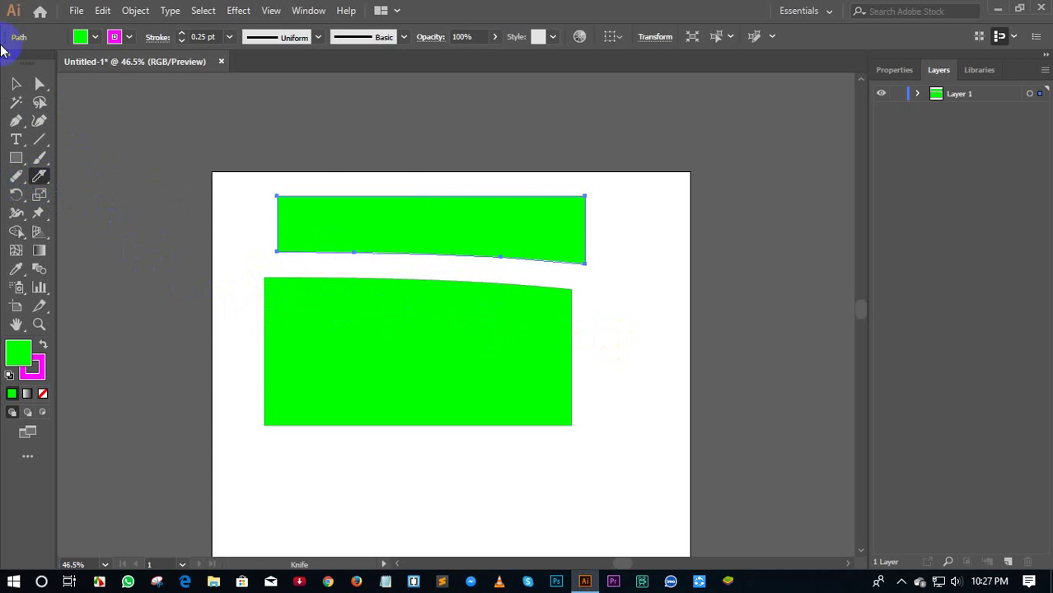
{"action": "mouse_move", "coordinate": [311, 193]}
{"action": "left_mouse_down"}
{"action": "mouse_move", "coordinate": [406, 201]}
{"action": "mouse_move", "coordinate": [407, 254]}
{"action": "left_mouse_up"}
{"action": "left_click_drag", "start_coordinate": [461, 173], "coordinate": [521, 271]}
{"action": "left_click", "coordinate": [16, 82]}
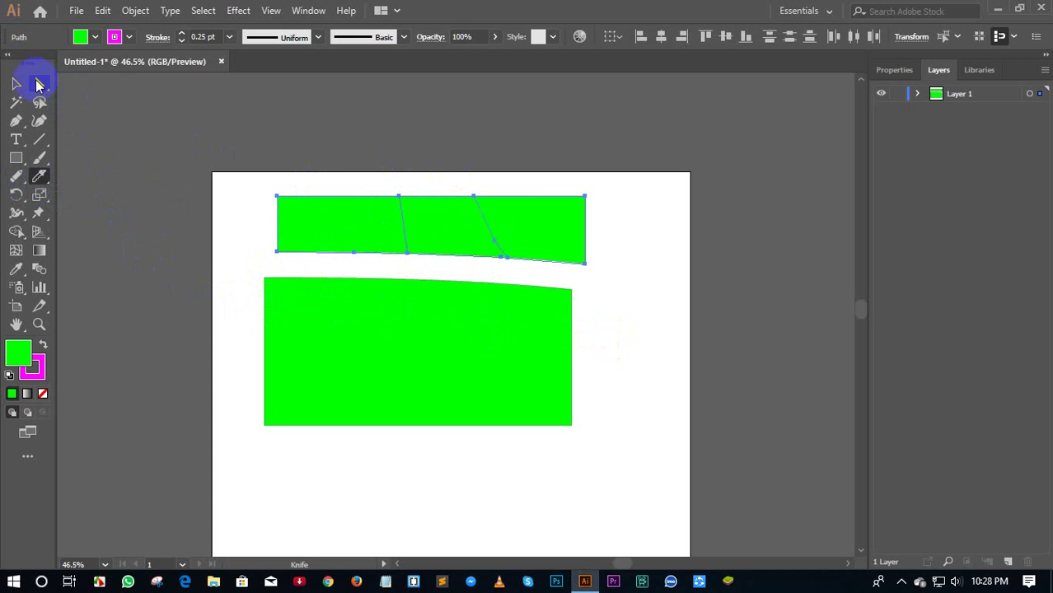
{"action": "left_click", "coordinate": [222, 194]}
Step: Move the right slice up and the left slice toward the top-left
{"action": "left_click", "coordinate": [460, 239]}
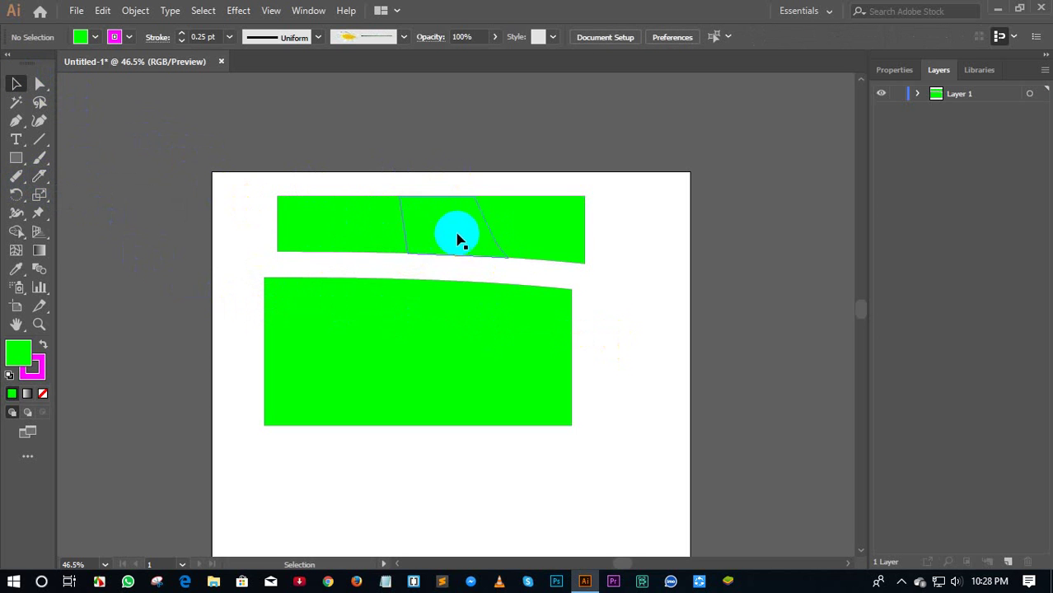
{"action": "left_click", "coordinate": [383, 231]}
{"action": "left_click", "coordinate": [508, 231]}
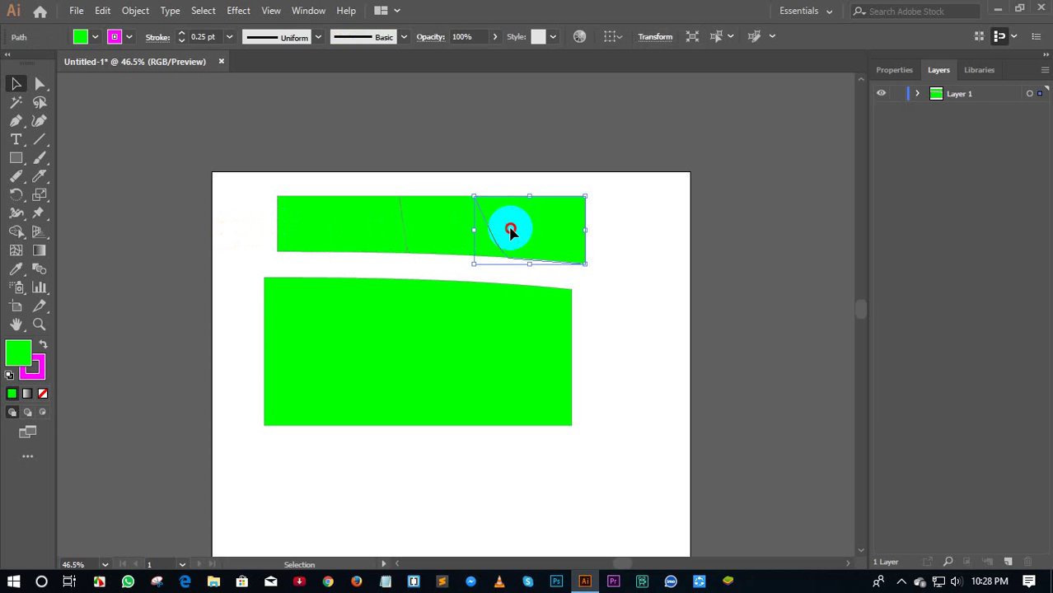
{"action": "left_click_drag", "start_coordinate": [510, 229], "coordinate": [504, 195]}
{"action": "left_click_drag", "start_coordinate": [383, 228], "coordinate": [323, 216]}
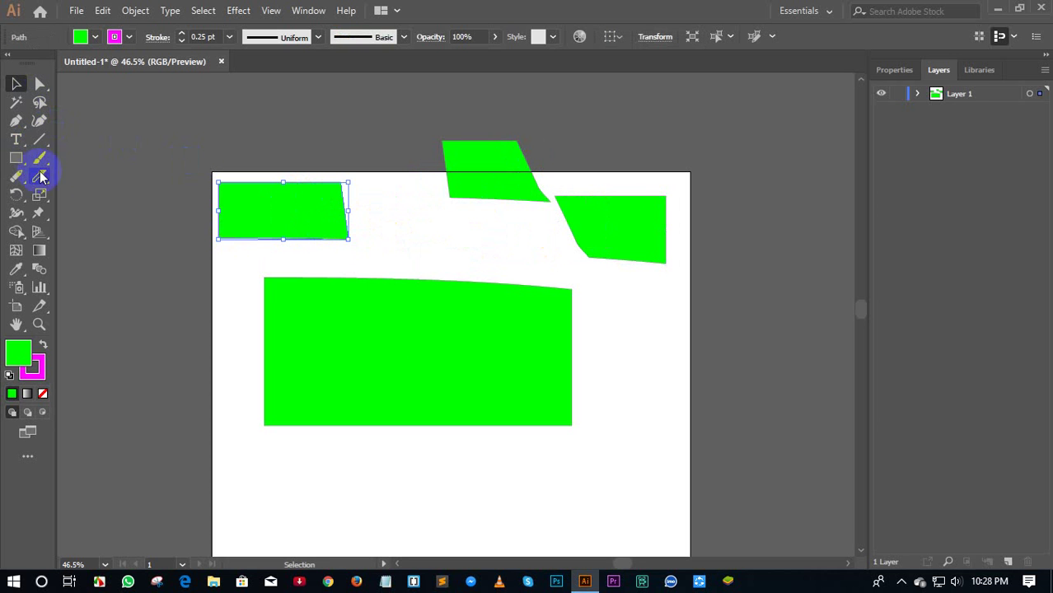
Step: Slice the large lower shape with two diagonal cuts and one horizontal cut
{"action": "left_click", "coordinate": [259, 341]}
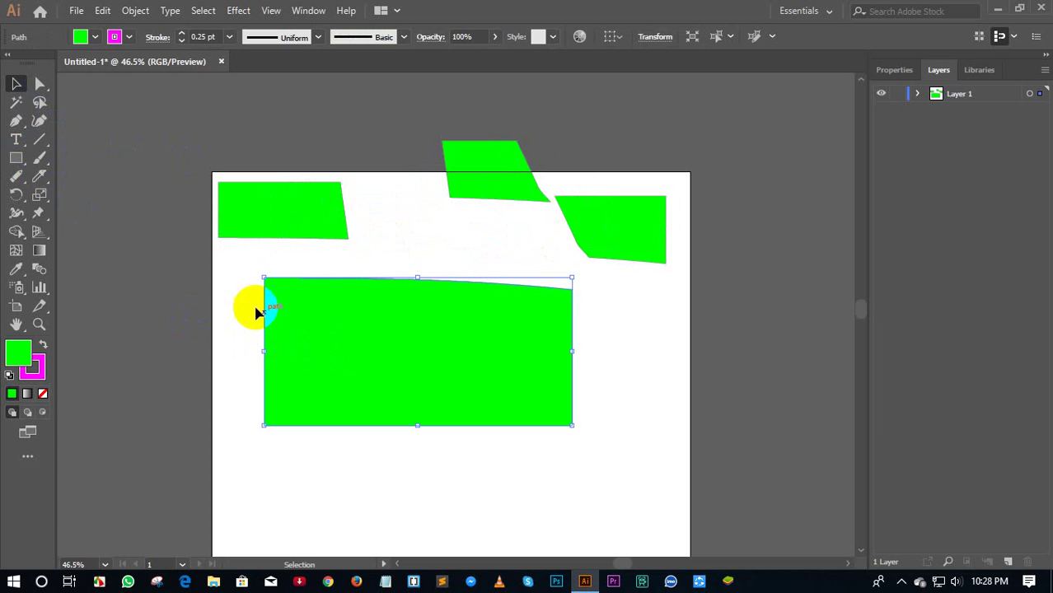
{"action": "left_click", "coordinate": [39, 175]}
{"action": "left_click_drag", "start_coordinate": [312, 264], "coordinate": [367, 432]}
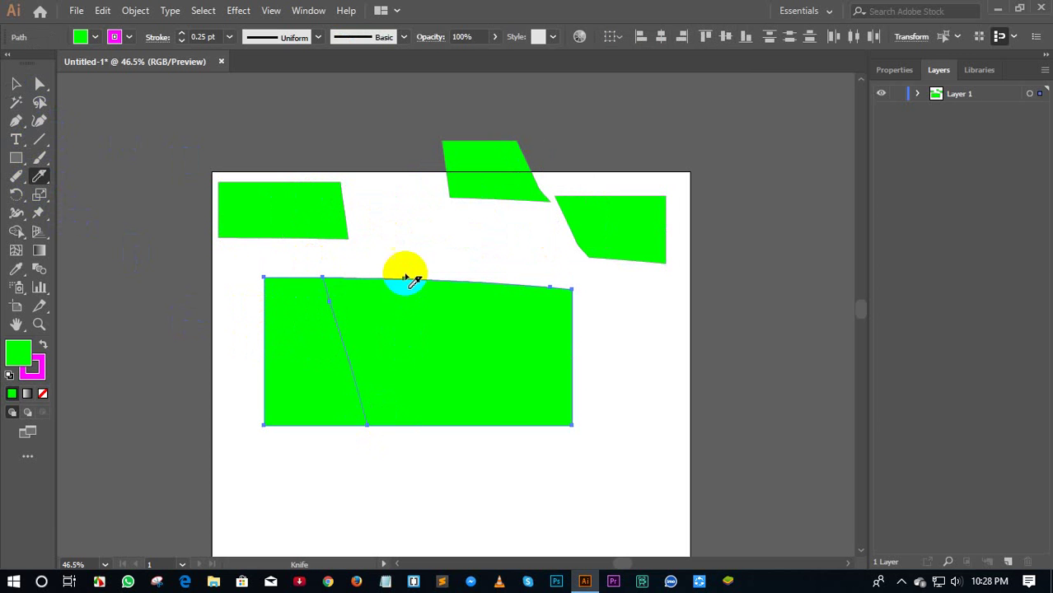
{"action": "left_click_drag", "start_coordinate": [404, 268], "coordinate": [477, 430]}
{"action": "left_click_drag", "start_coordinate": [236, 347], "coordinate": [605, 331]}
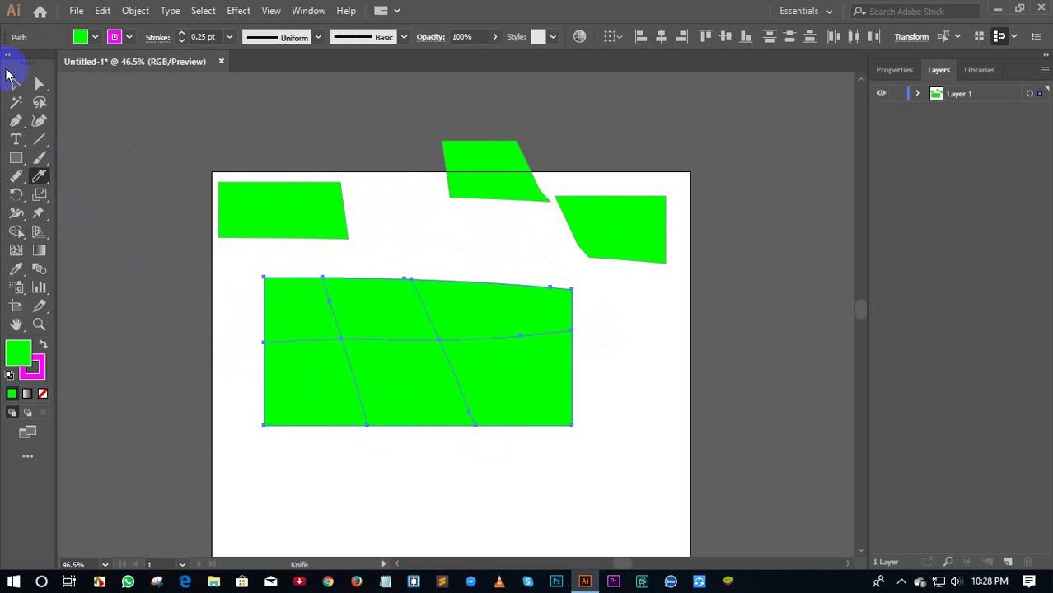
{"action": "left_click", "coordinate": [16, 84]}
Step: Spread the lower fragments apart, then marquee-select every green fragment and delete them
{"action": "left_click", "coordinate": [227, 282]}
{"action": "left_click_drag", "start_coordinate": [313, 359], "coordinate": [287, 453]}
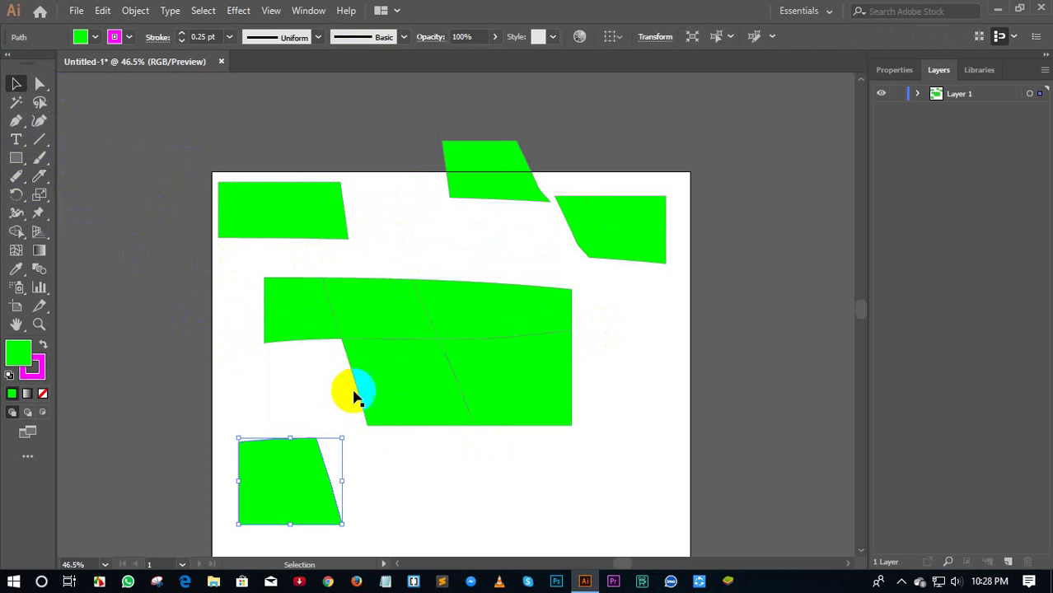
{"action": "mouse_move", "coordinate": [352, 392]}
{"action": "left_mouse_down"}
{"action": "mouse_move", "coordinate": [437, 454]}
{"action": "mouse_move", "coordinate": [431, 470]}
{"action": "left_mouse_up"}
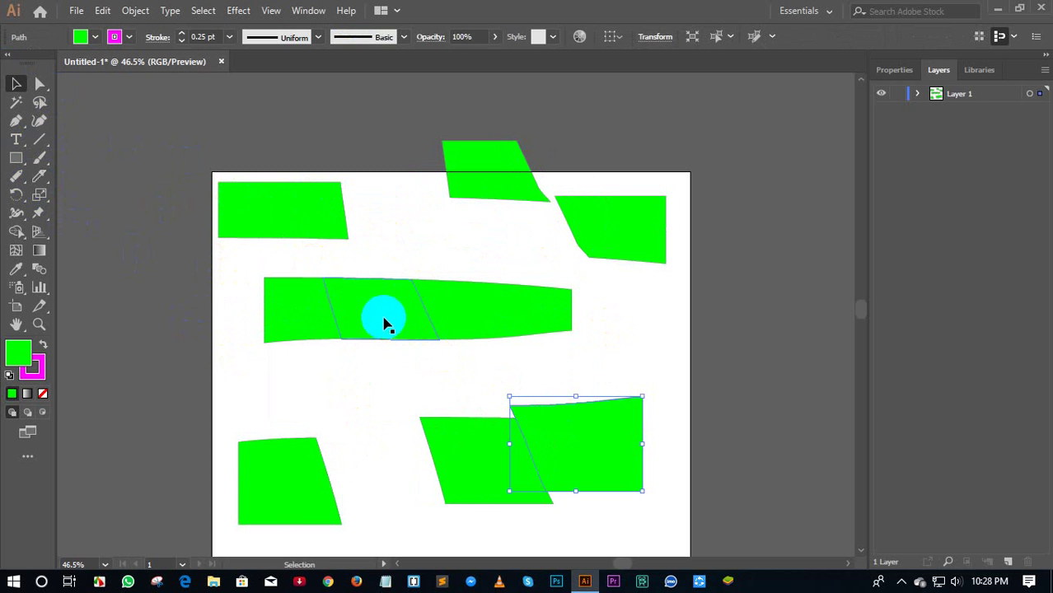
{"action": "left_click_drag", "start_coordinate": [388, 322], "coordinate": [347, 387]}
{"action": "left_click_drag", "start_coordinate": [333, 308], "coordinate": [253, 294]}
{"action": "left_click_drag", "start_coordinate": [466, 314], "coordinate": [513, 340]}
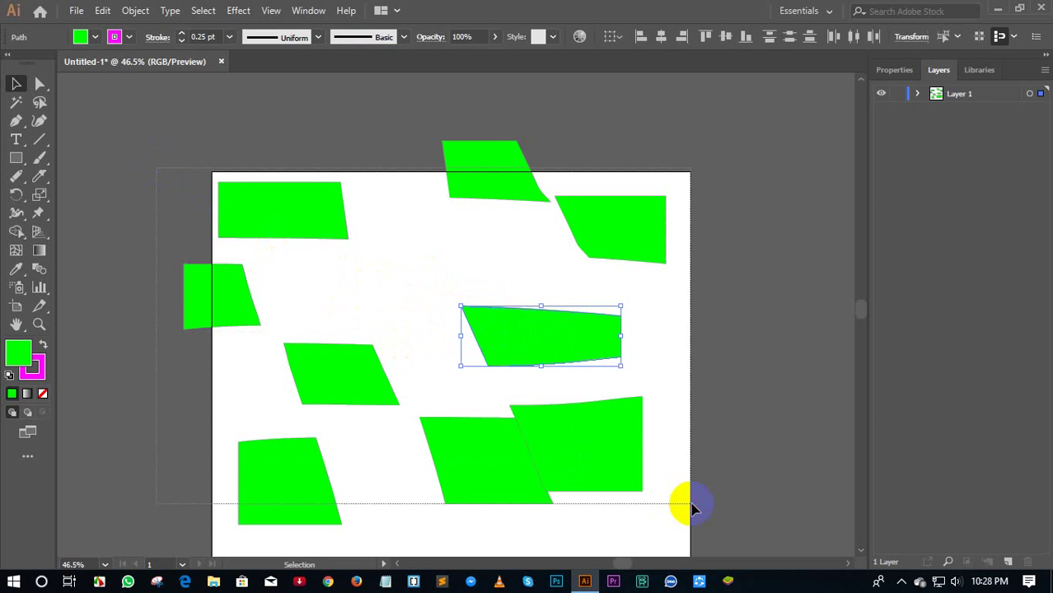
{"action": "left_click_drag", "start_coordinate": [155, 170], "coordinate": [705, 504]}
{"action": "key", "text": "Delete"}
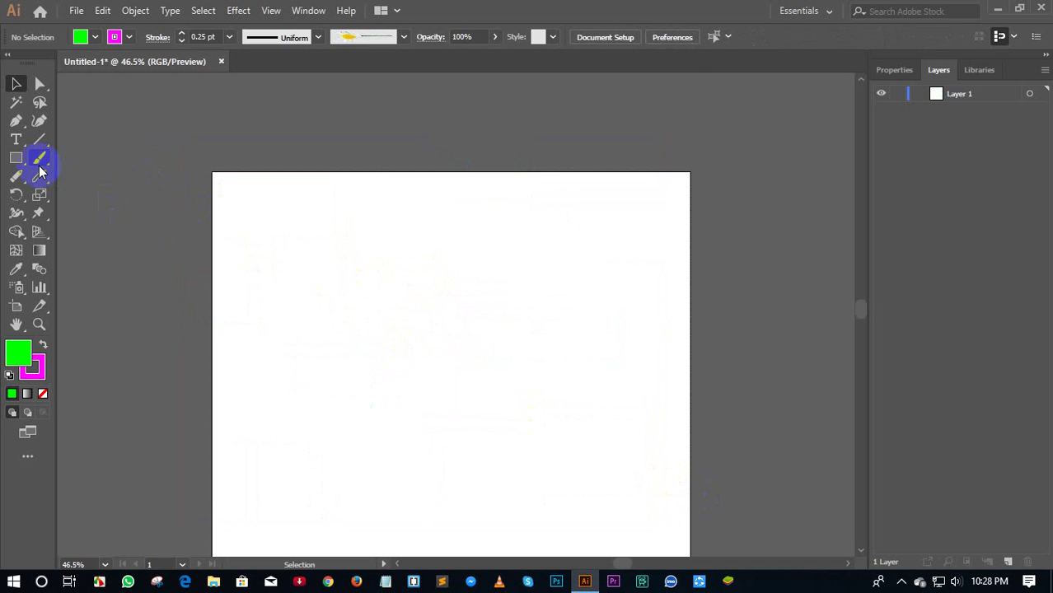
Step: Draw a new large green rectangle with a 0.25 pt stroke on the empty artboard
{"action": "left_click", "coordinate": [40, 176]}
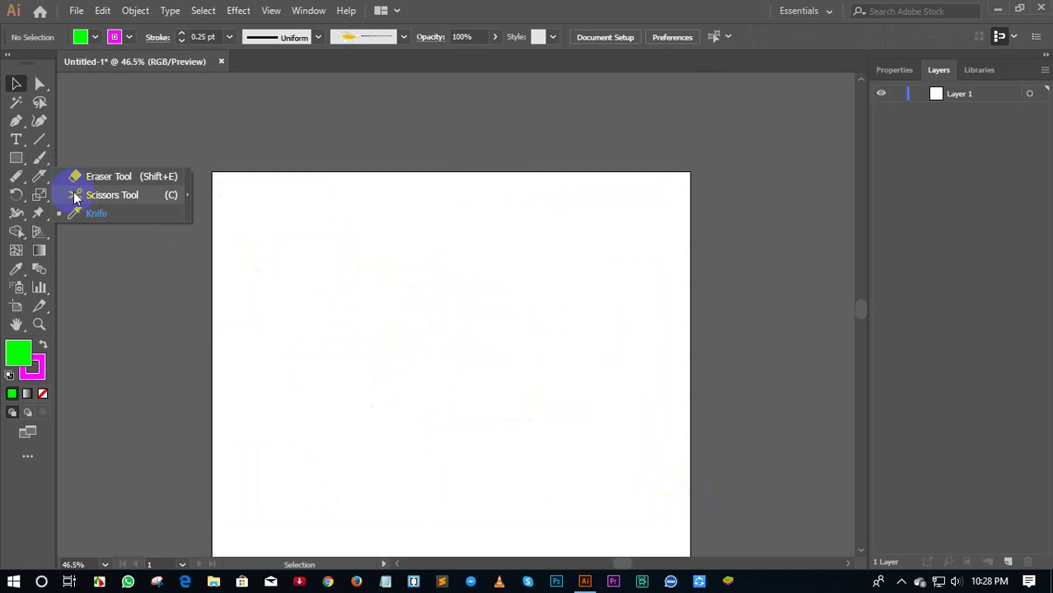
{"action": "mouse_move", "coordinate": [70, 194]}
{"action": "left_mouse_down"}
{"action": "mouse_move", "coordinate": [235, 200]}
{"action": "mouse_move", "coordinate": [560, 425]}
{"action": "left_mouse_up"}
{"action": "left_click", "coordinate": [16, 158]}
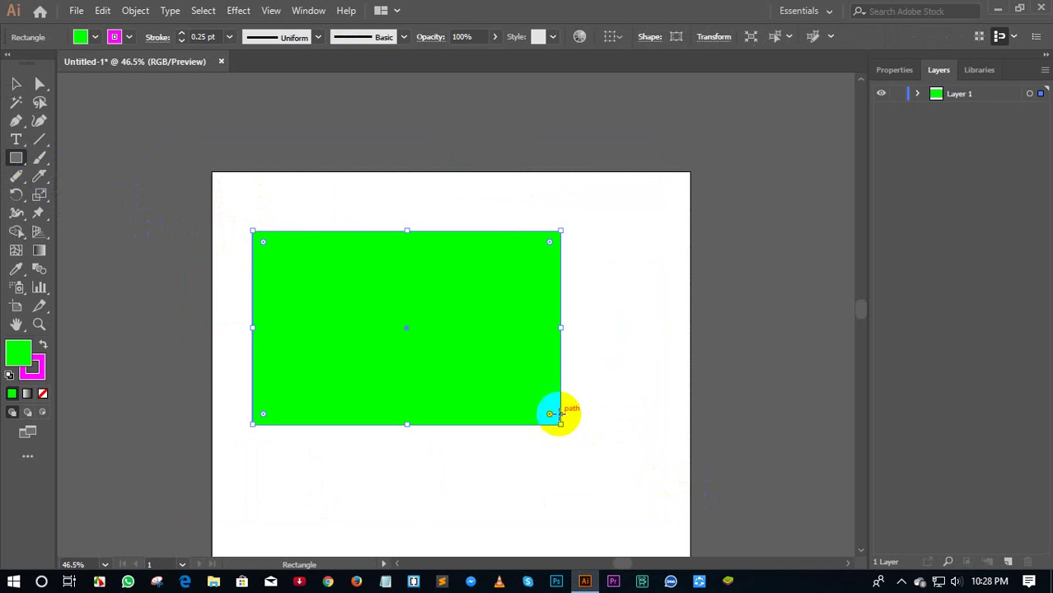
{"action": "left_click", "coordinate": [15, 83]}
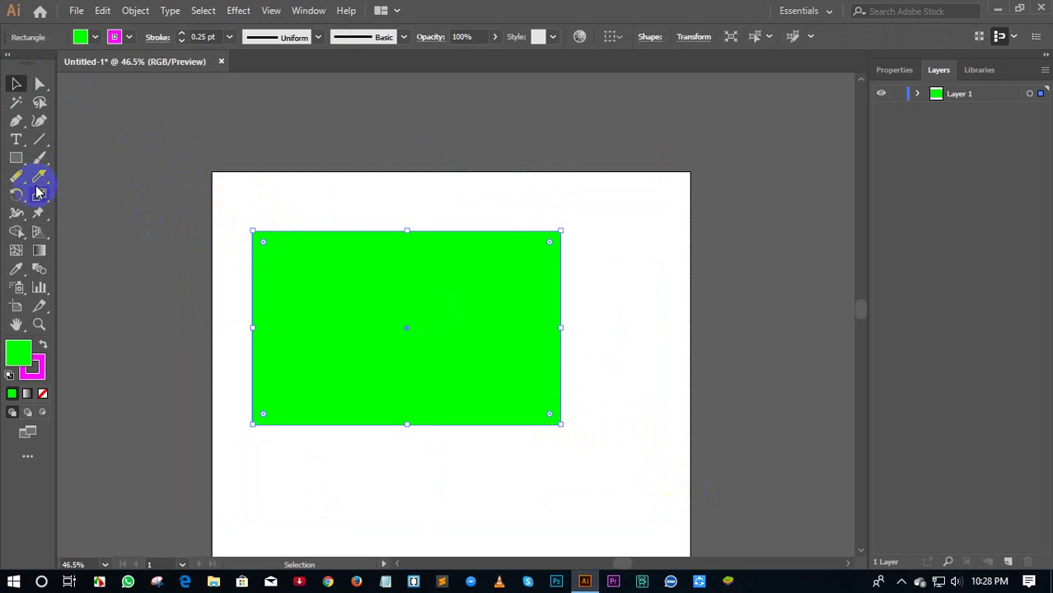
{"action": "left_click", "coordinate": [40, 180]}
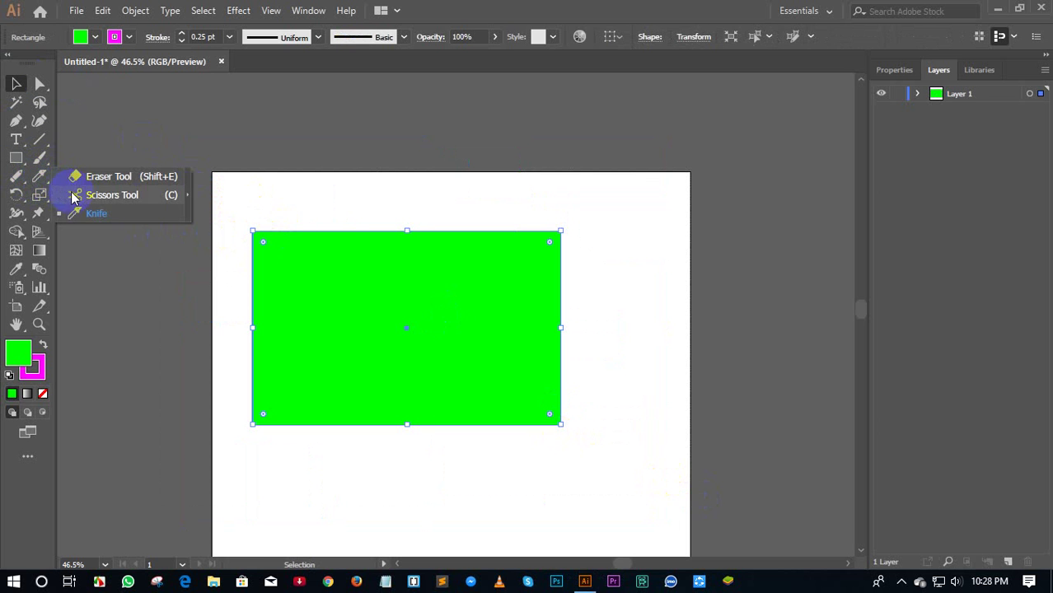
{"action": "left_click", "coordinate": [247, 188]}
{"action": "left_click", "coordinate": [253, 234]}
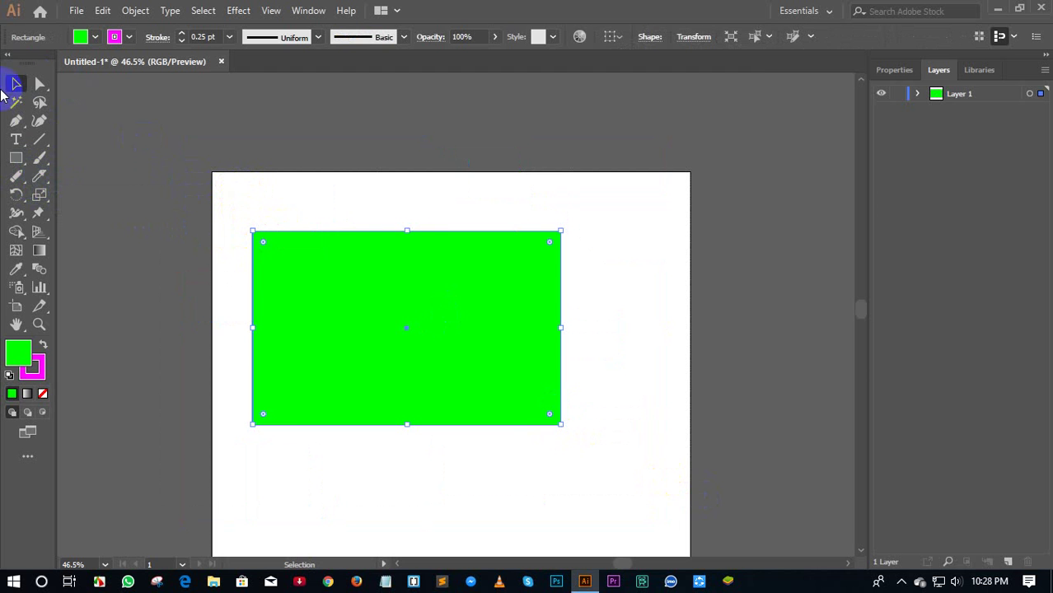
{"action": "left_click", "coordinate": [253, 232]}
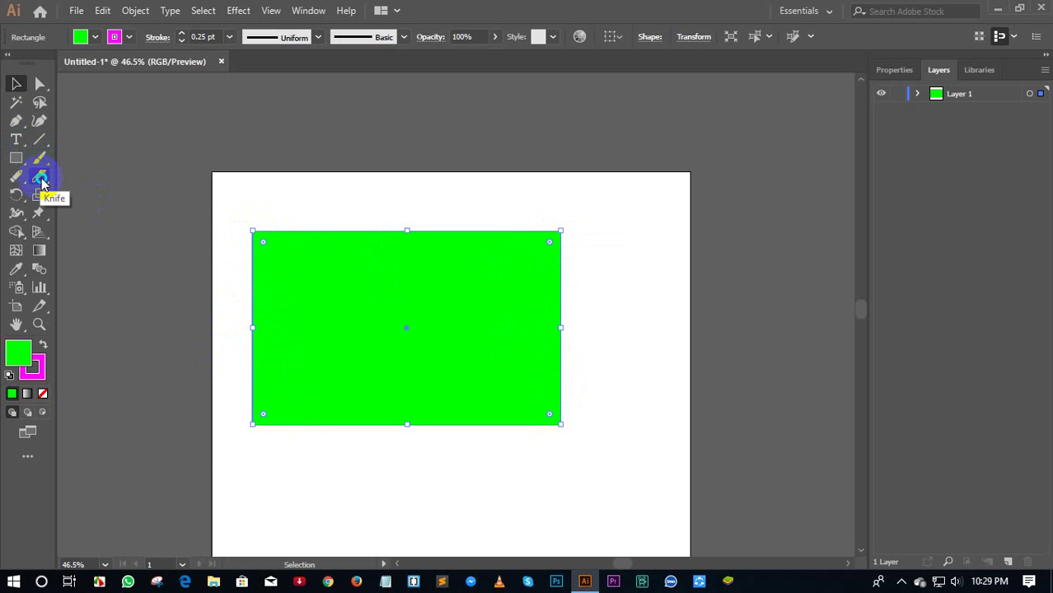
{"action": "right_click", "coordinate": [43, 181]}
Step: Cut the rectangle with Scissors at its top-left and bottom-right corners
{"action": "left_click", "coordinate": [97, 195]}
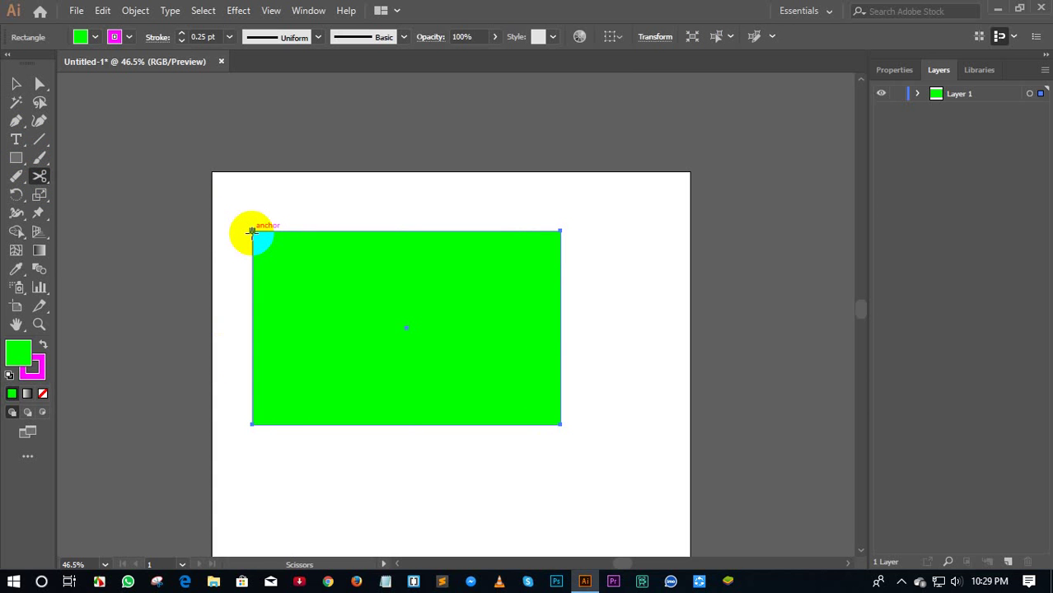
{"action": "left_click", "coordinate": [252, 231]}
{"action": "left_click", "coordinate": [560, 425]}
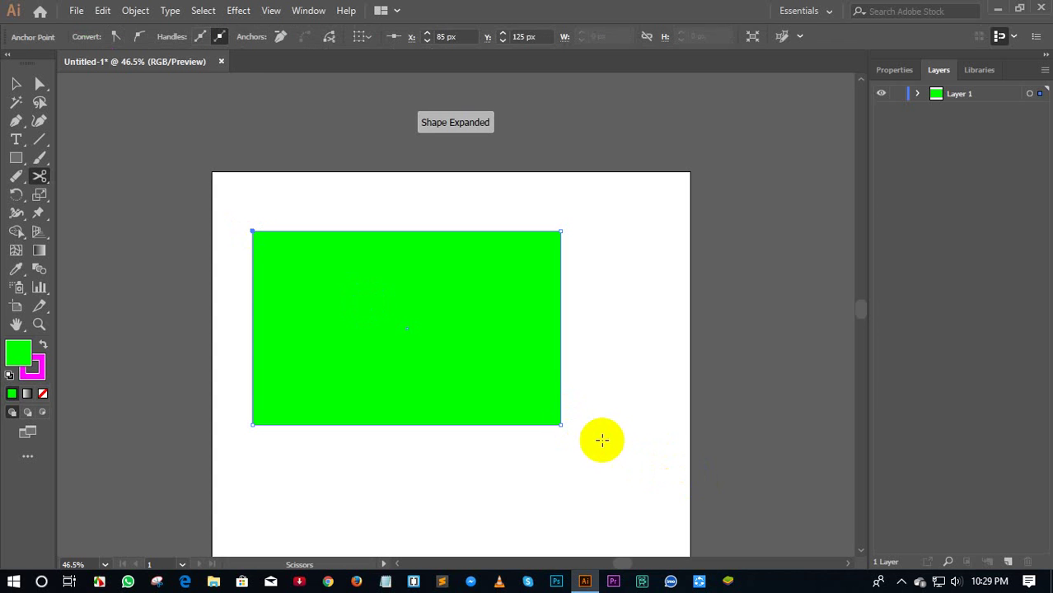
{"action": "left_click", "coordinate": [560, 425]}
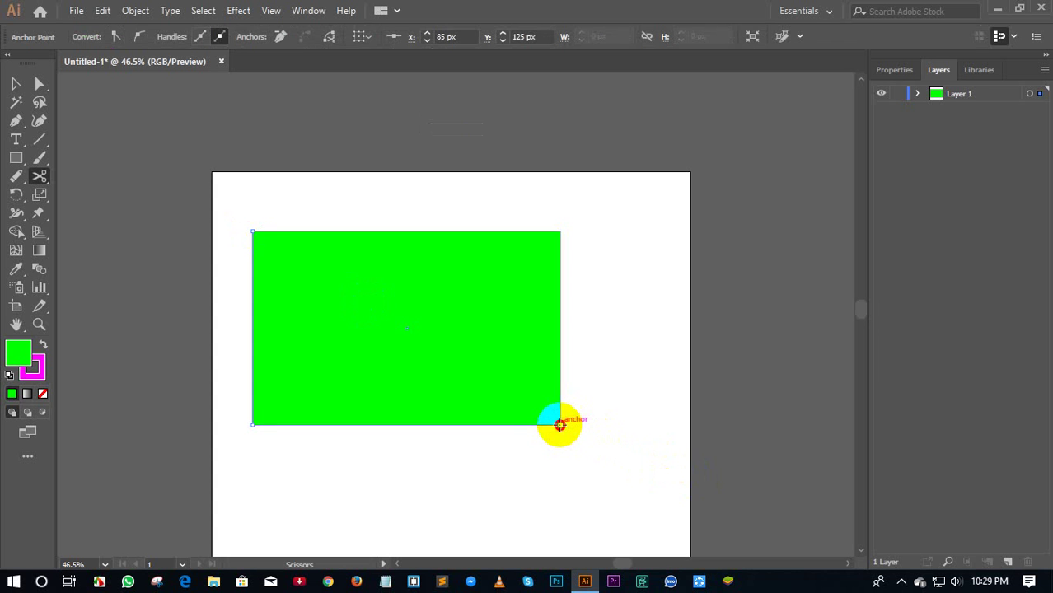
{"action": "left_click", "coordinate": [12, 140]}
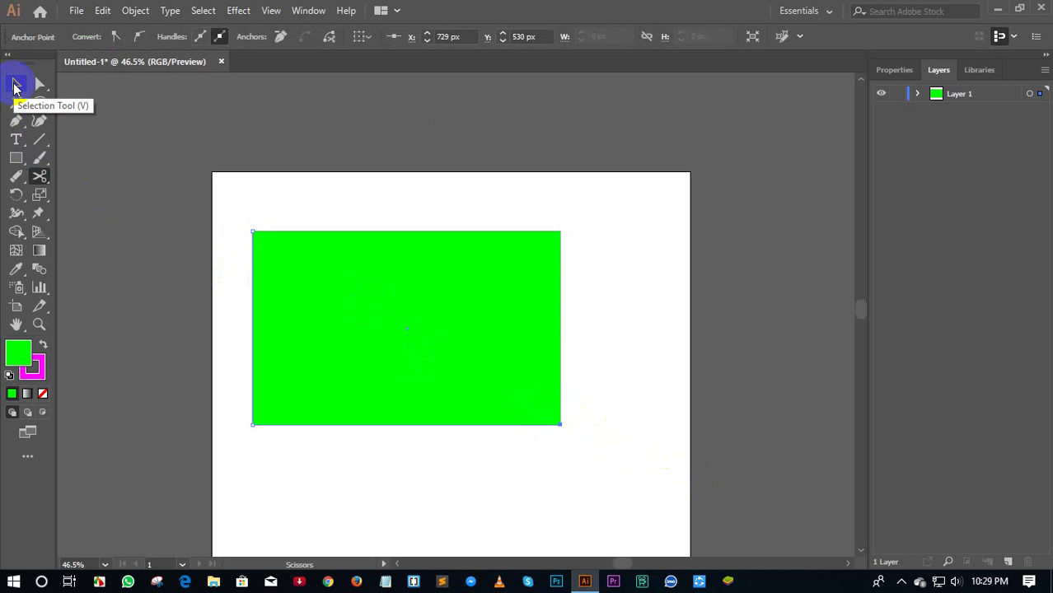
{"action": "left_click", "coordinate": [14, 85]}
{"action": "left_click", "coordinate": [476, 287]}
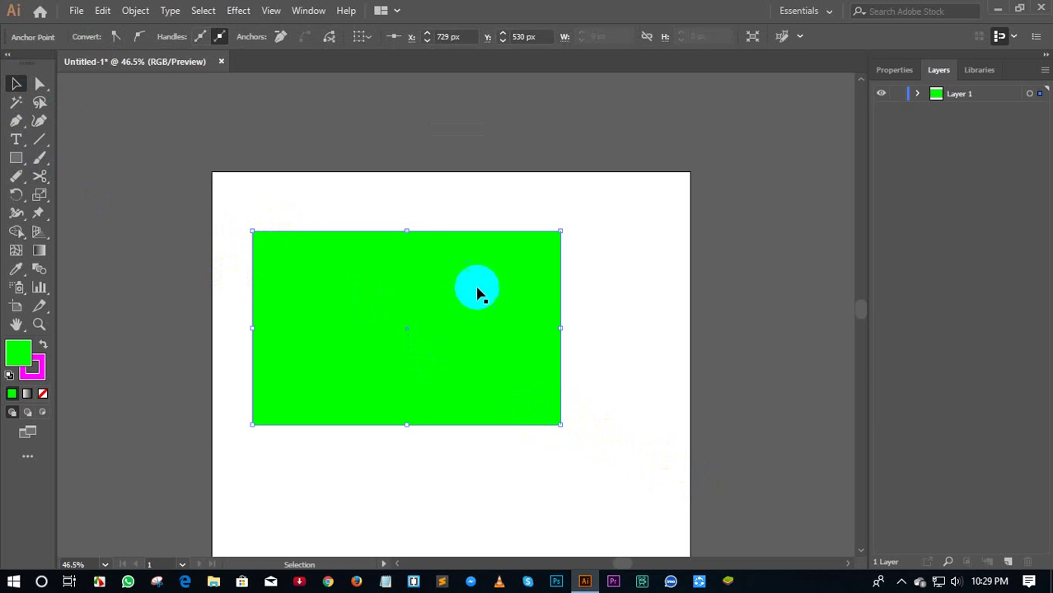
{"action": "left_click", "coordinate": [430, 204]}
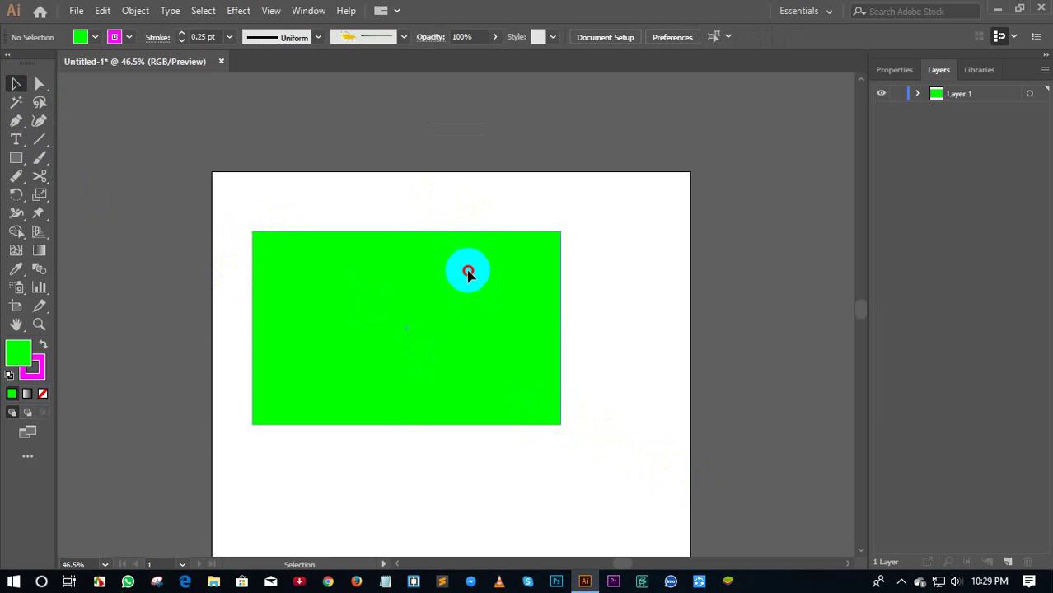
Step: Pull the triangles apart, moving the upper one up-right and the lower one down-left
{"action": "left_click_drag", "start_coordinate": [467, 270], "coordinate": [574, 226]}
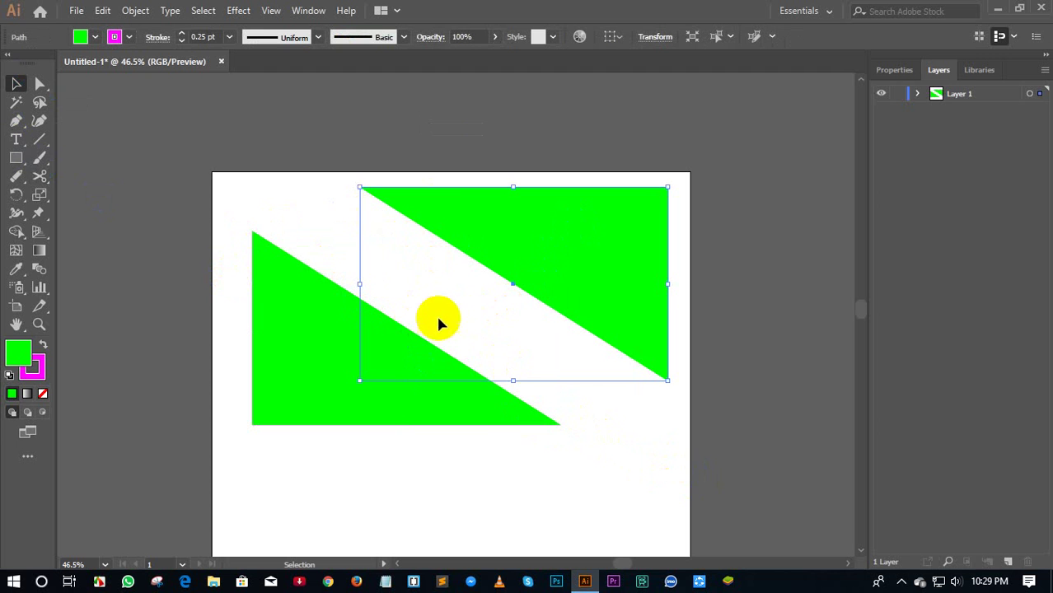
{"action": "key", "text": "ctrl+z"}
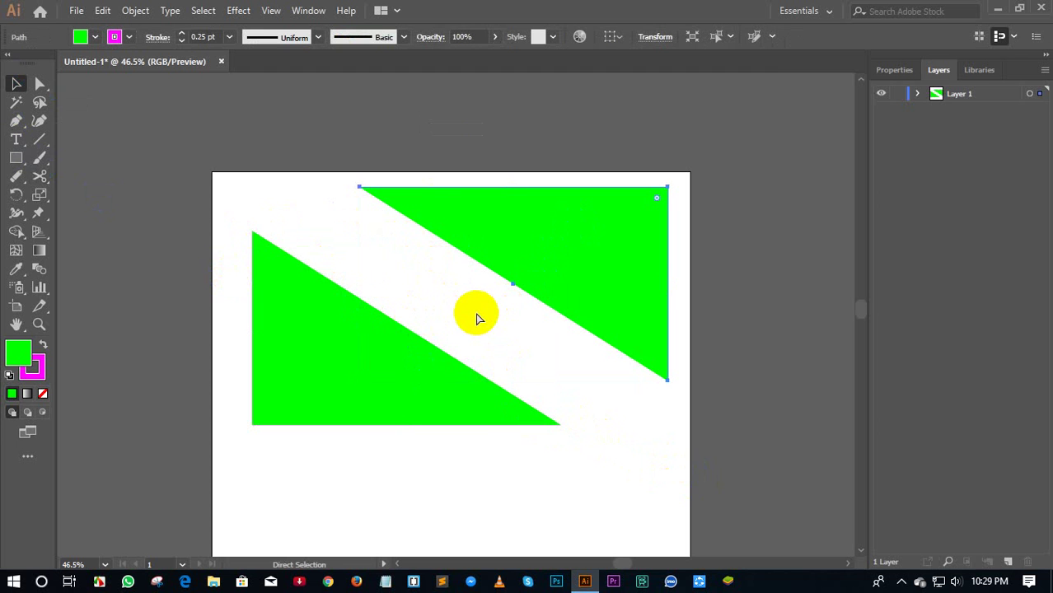
{"action": "key", "text": "ctrl+z"}
{"action": "left_click", "coordinate": [659, 256]}
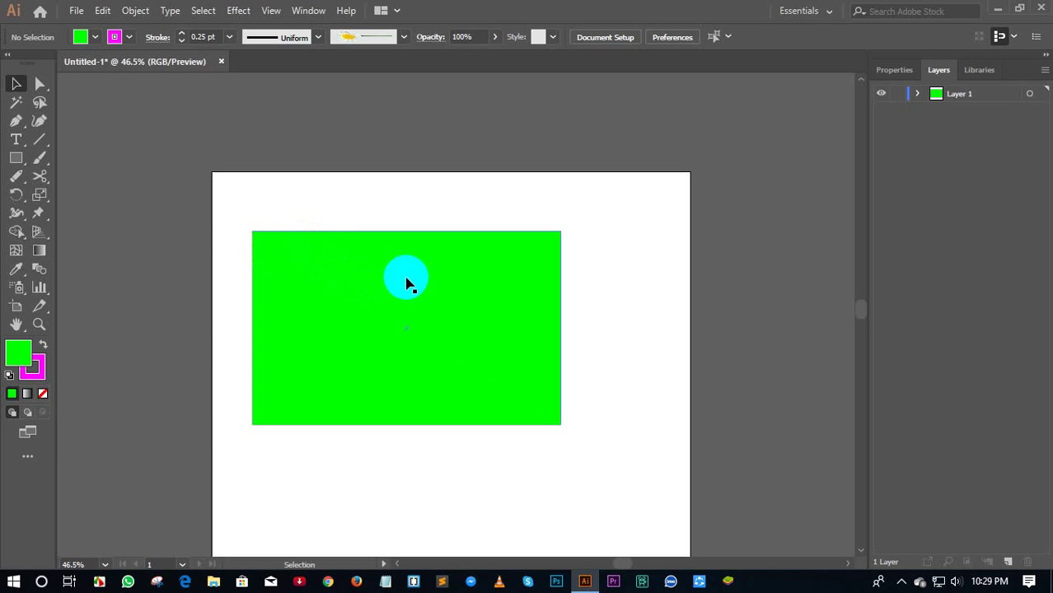
{"action": "left_click_drag", "start_coordinate": [409, 286], "coordinate": [499, 234]}
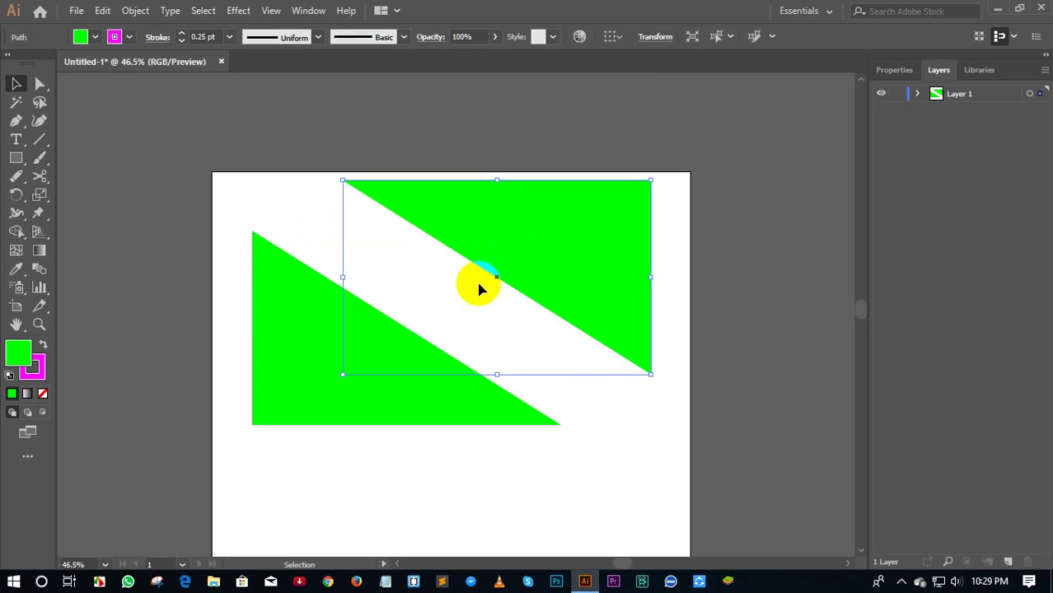
{"action": "left_click_drag", "start_coordinate": [365, 378], "coordinate": [337, 420]}
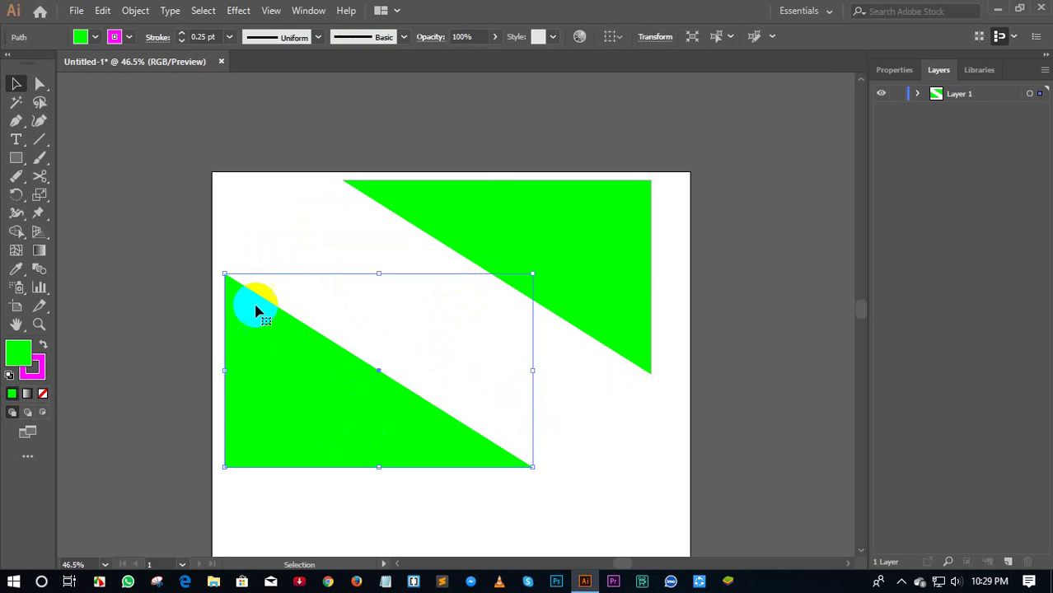
{"action": "left_click", "coordinate": [248, 201]}
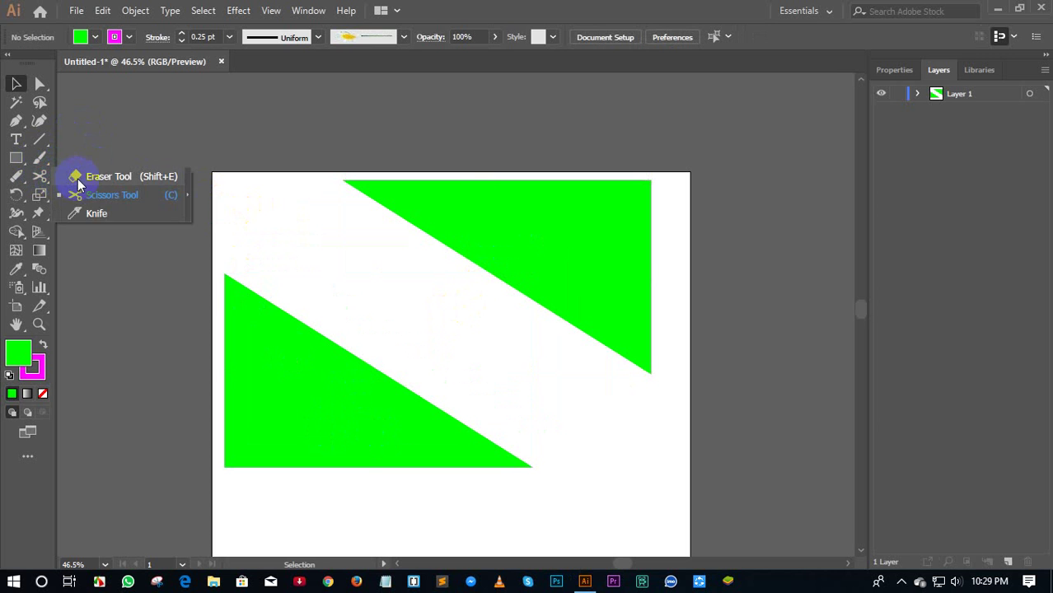
Step: Erase a curved line and a straight diagonal line across the upper-right triangle
{"action": "left_click_drag", "start_coordinate": [42, 177], "coordinate": [71, 173]}
{"action": "left_click_drag", "start_coordinate": [430, 238], "coordinate": [554, 171]}
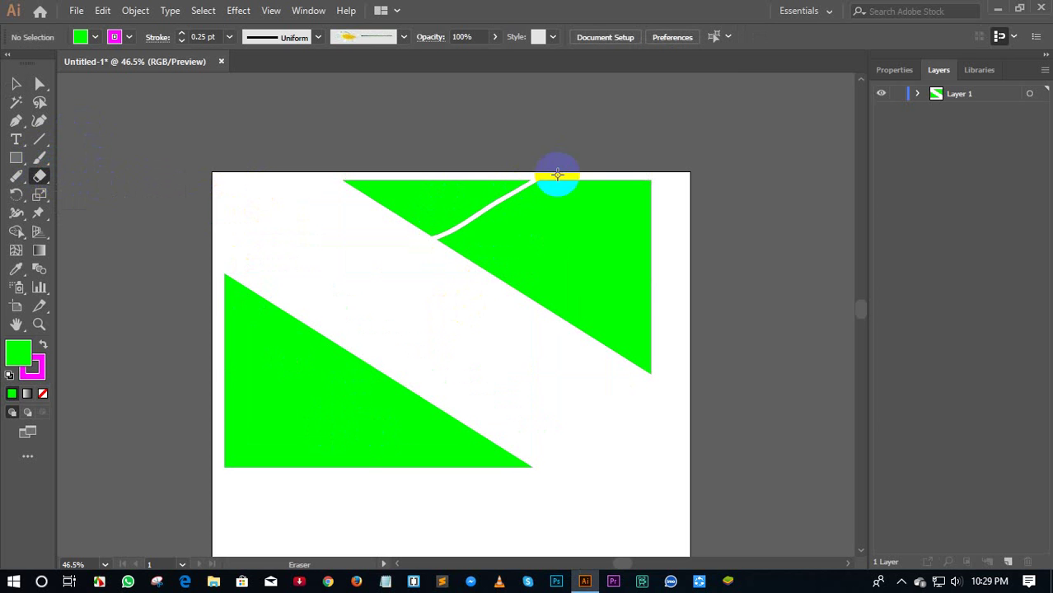
{"action": "left_click_drag", "start_coordinate": [510, 280], "coordinate": [623, 206]}
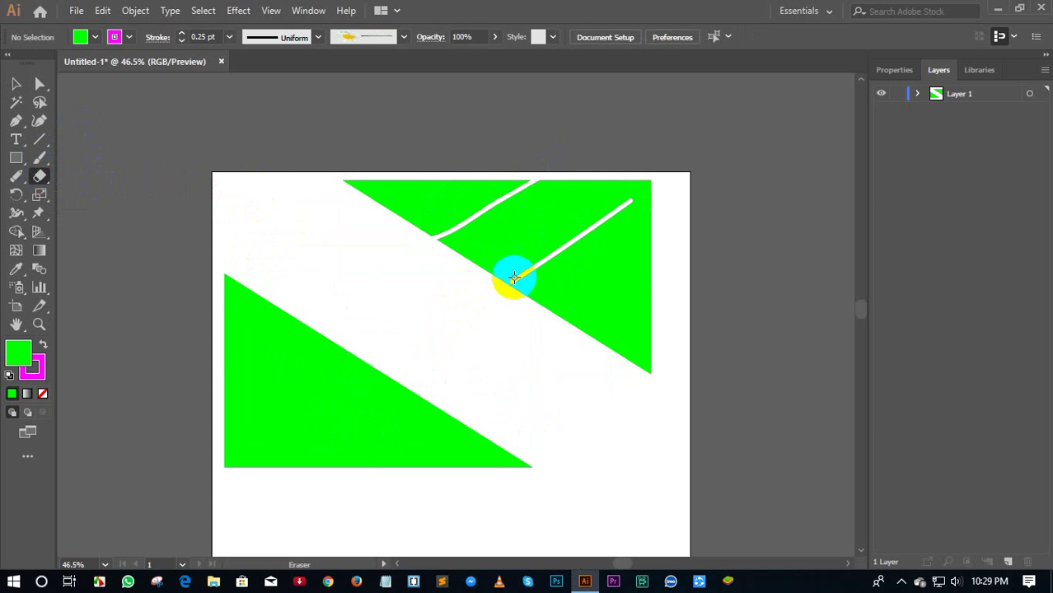
{"action": "left_click_drag", "start_coordinate": [507, 284], "coordinate": [277, 284]}
{"action": "left_click_drag", "start_coordinate": [39, 177], "coordinate": [84, 204]}
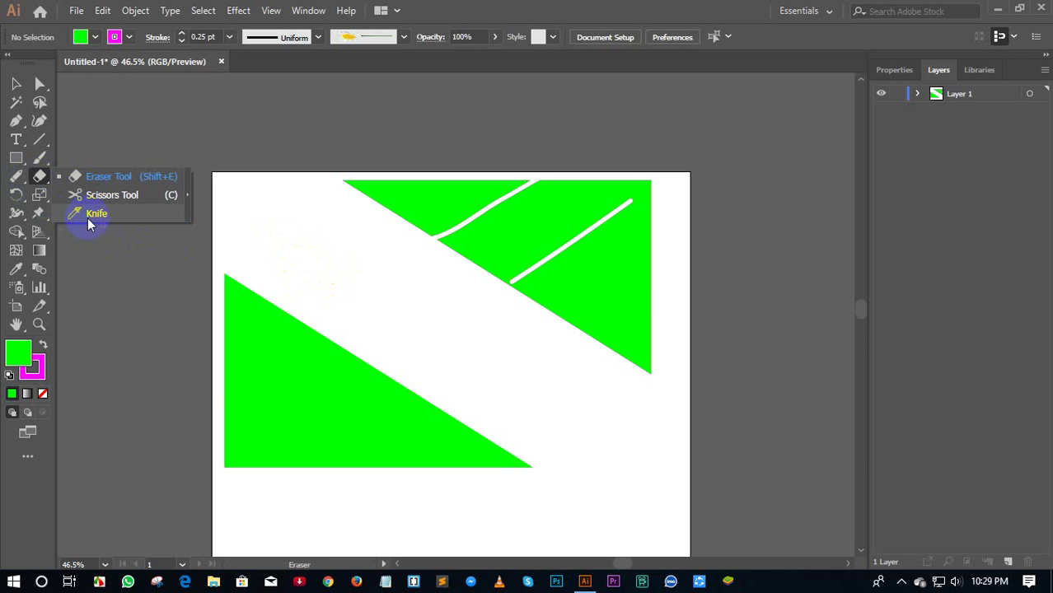
Step: Knife-slice the lower-left triangle with one curved and one straight diagonal cut
{"action": "left_click", "coordinate": [91, 224]}
{"action": "left_click_drag", "start_coordinate": [216, 377], "coordinate": [317, 324]}
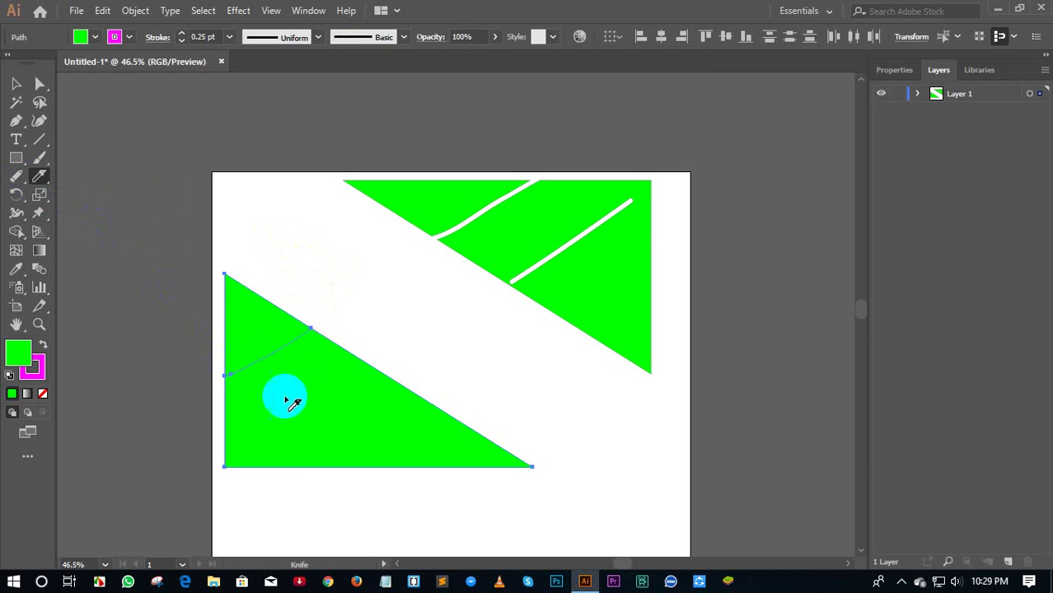
{"action": "left_click_drag", "start_coordinate": [290, 467], "coordinate": [376, 385]}
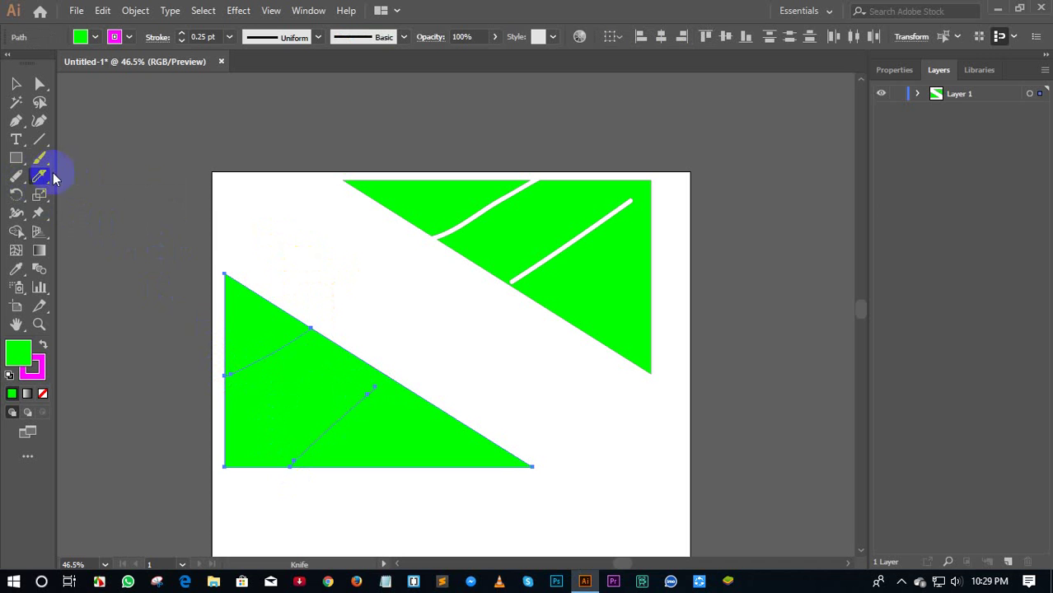
Step: Marquee-select all the green pieces on the artboard
{"action": "left_click_drag", "start_coordinate": [54, 177], "coordinate": [89, 199]}
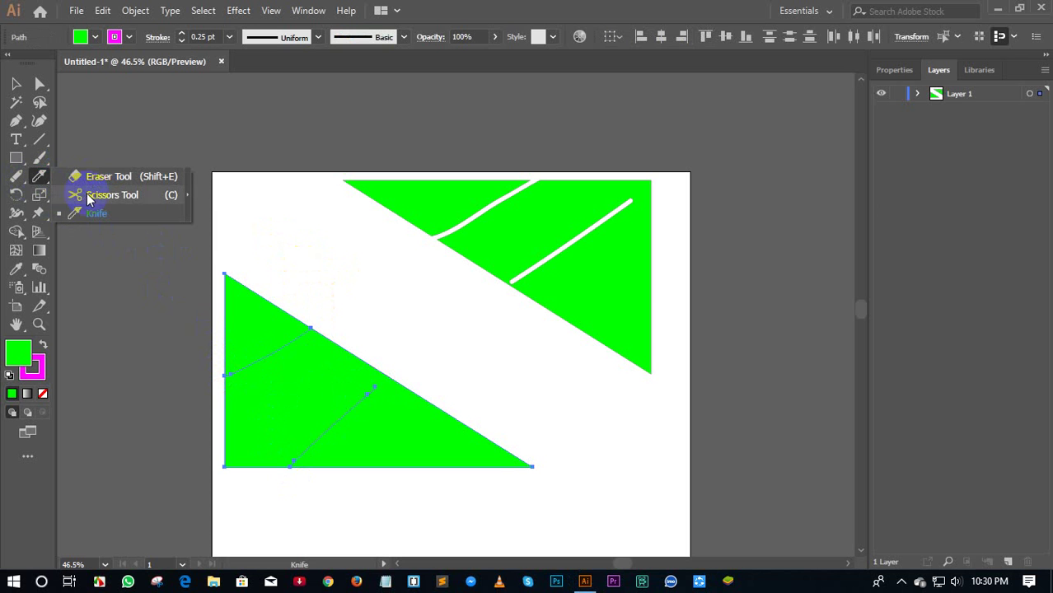
{"action": "left_click_drag", "start_coordinate": [89, 199], "coordinate": [95, 185]}
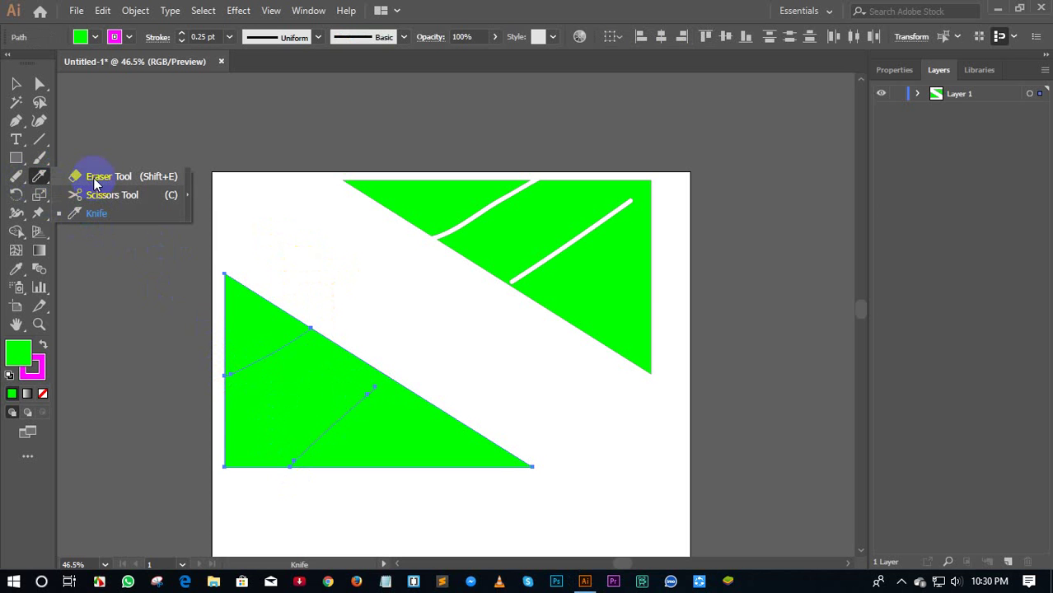
{"action": "left_click_drag", "start_coordinate": [93, 177], "coordinate": [99, 216]}
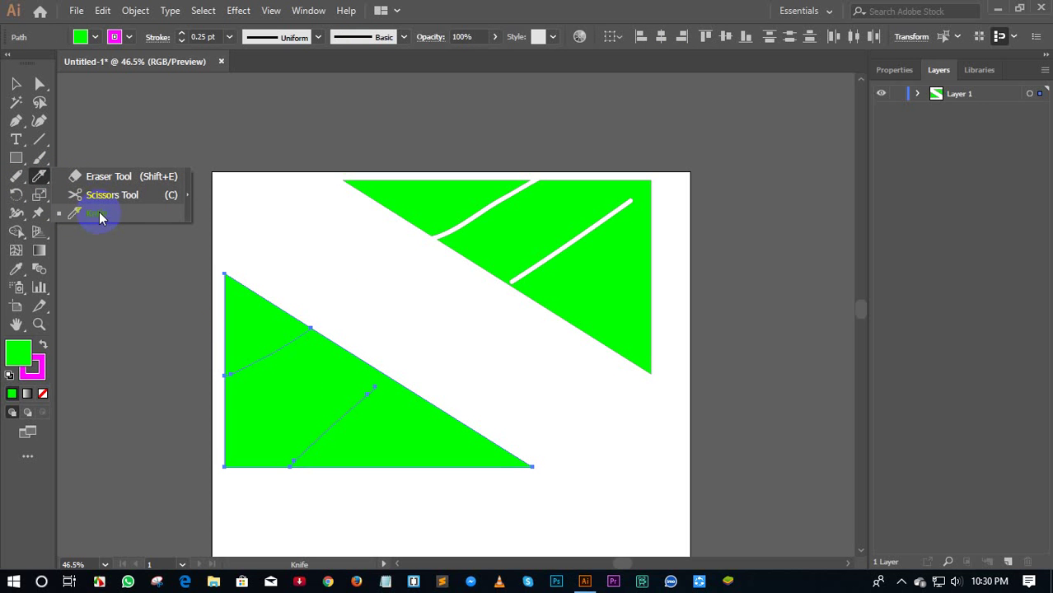
{"action": "left_click_drag", "start_coordinate": [99, 218], "coordinate": [99, 204]}
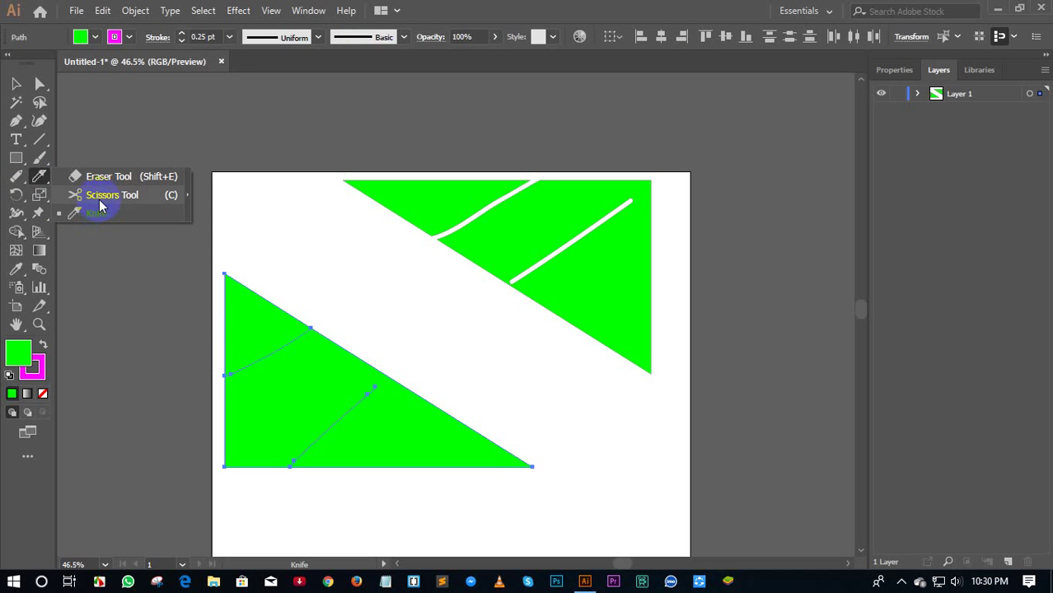
{"action": "mouse_move", "coordinate": [99, 205]}
{"action": "left_mouse_down"}
{"action": "mouse_move", "coordinate": [196, 176]}
{"action": "mouse_move", "coordinate": [605, 416]}
{"action": "left_mouse_up"}
{"action": "left_click", "coordinate": [19, 86]}
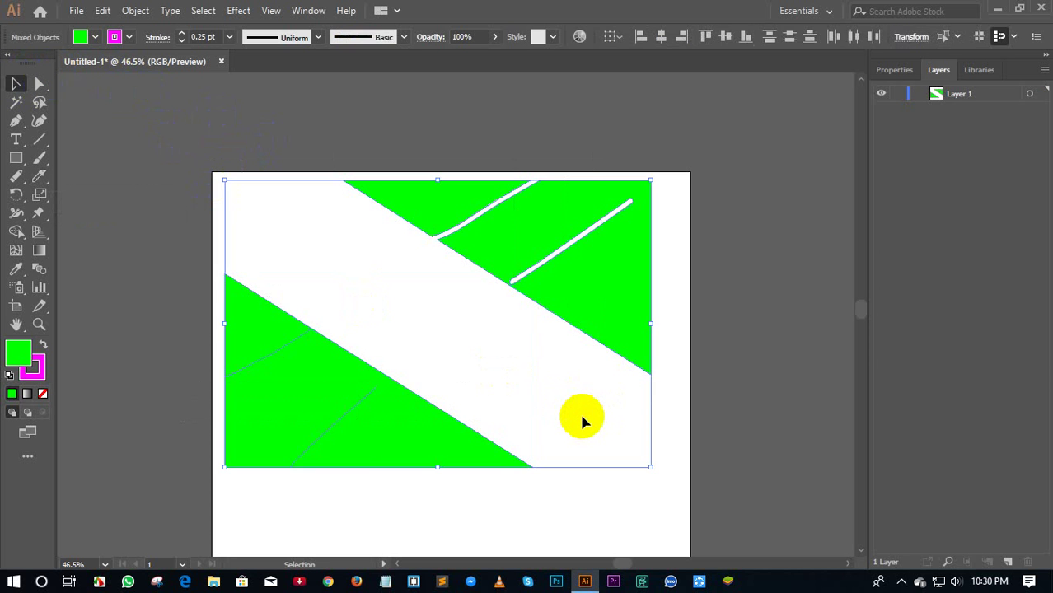
Step: Delete all the selected green triangle pieces, leaving the artboard blank
{"action": "key", "text": "Delete"}
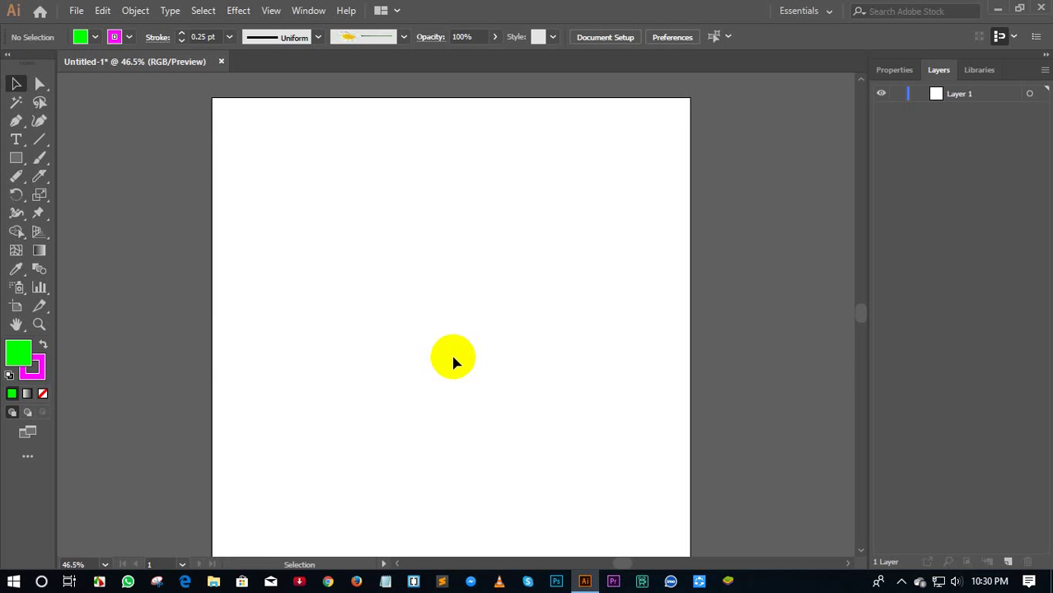
Step: Minimize the Illustrator window to show the Windows desktop and taskbar
{"action": "left_click", "coordinate": [996, 10]}
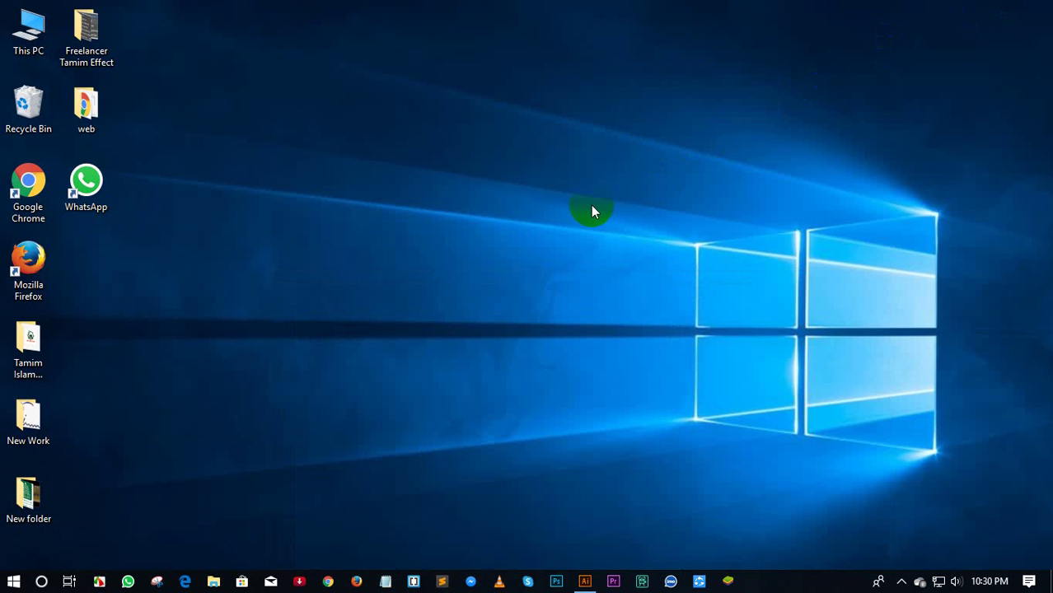